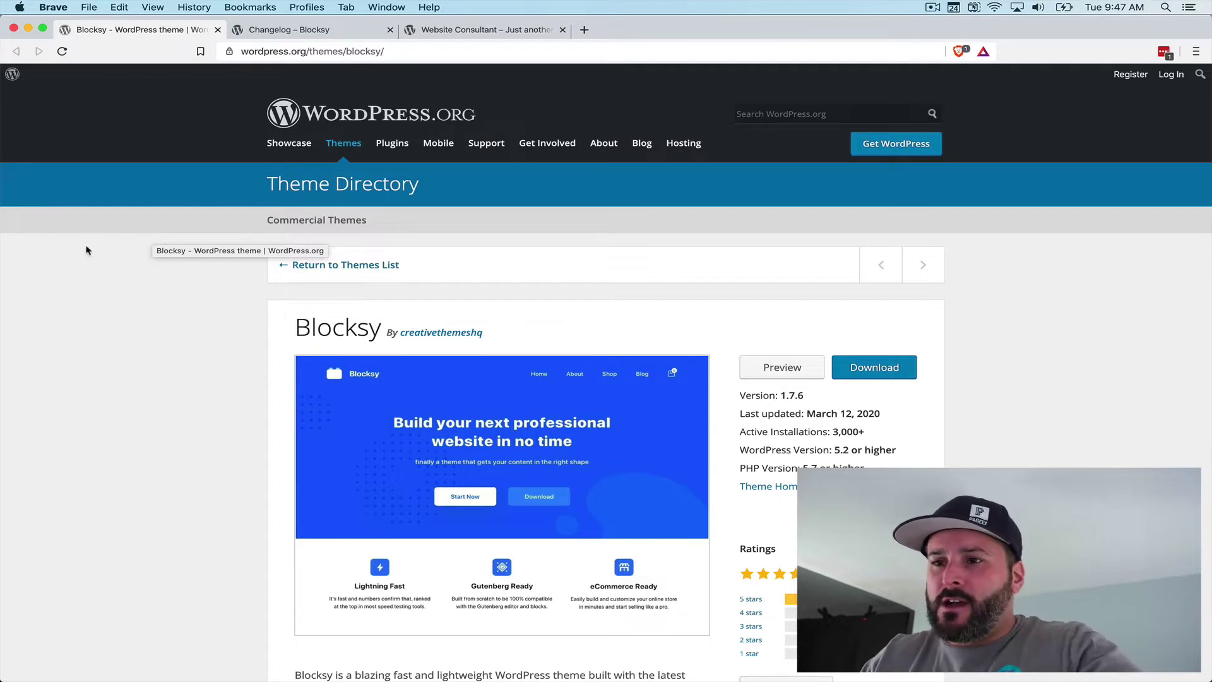
Scroll through the Blocksy theme's WordPress.org directory page to review version 1.7.6 details.
{"action": "scroll", "coordinate": [226, 418], "scroll_direction": "down", "scroll_amount": 3}
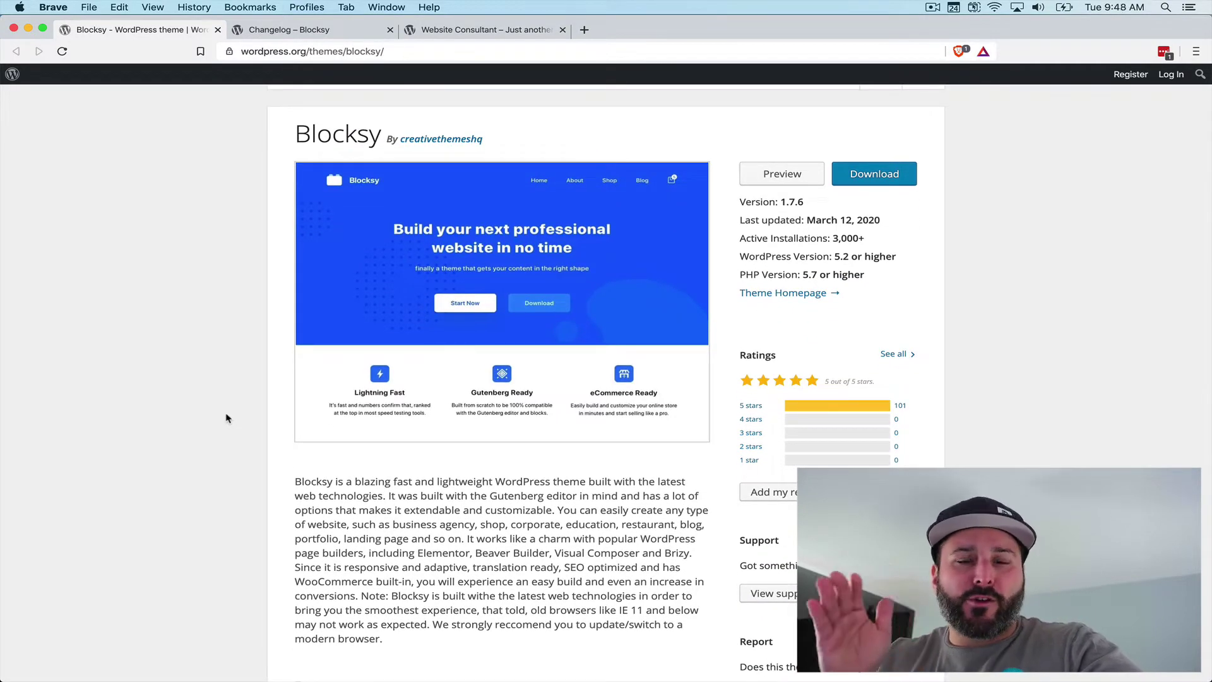
{"action": "scroll", "coordinate": [226, 418], "scroll_direction": "up", "scroll_amount": 3}
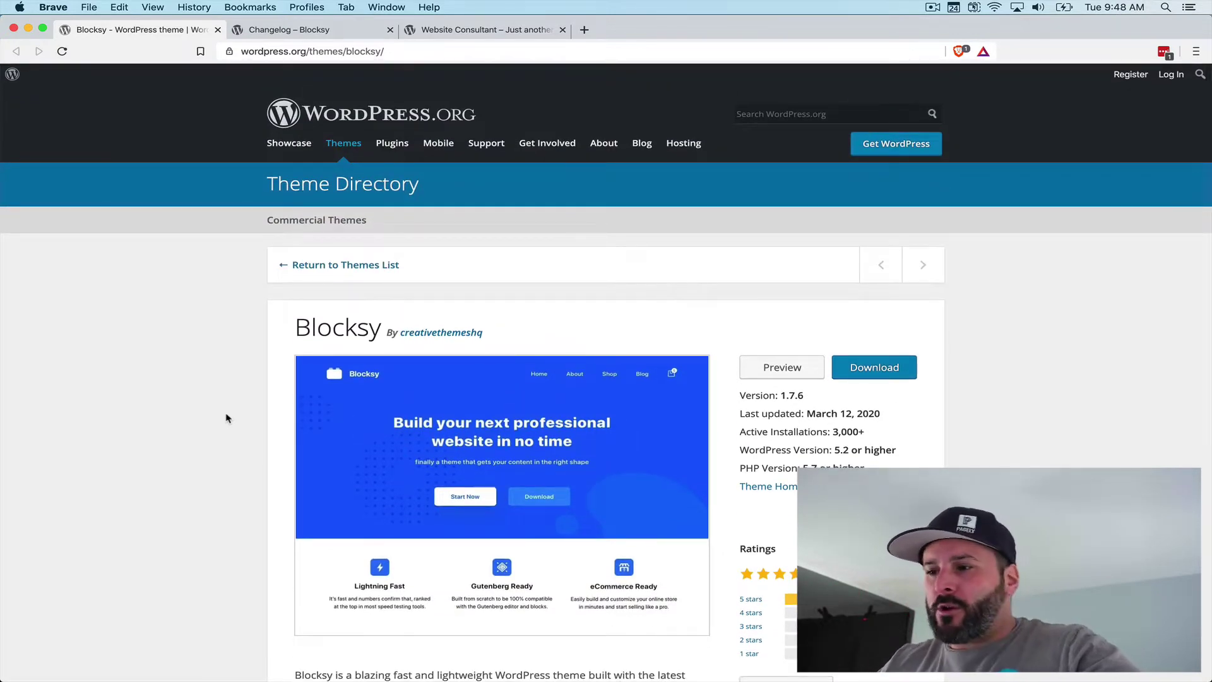
{"action": "scroll", "coordinate": [226, 418], "scroll_direction": "down", "scroll_amount": 1}
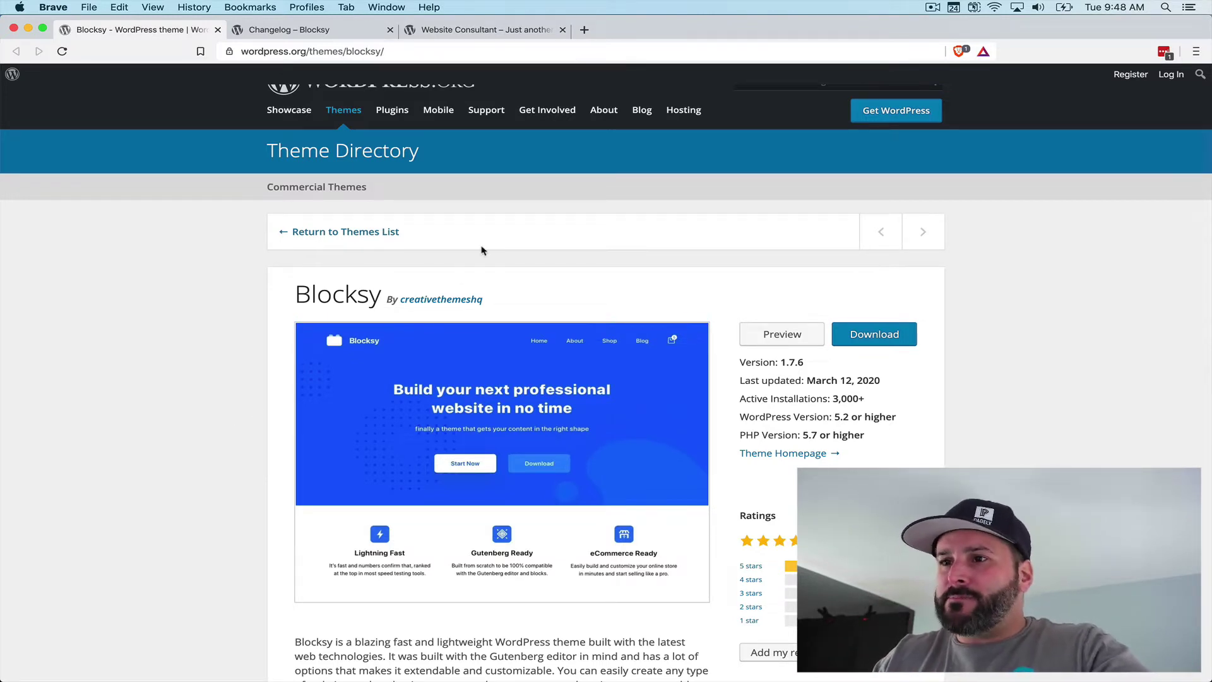
Switch to the Website Consultant site and go to its admin Dashboard.
{"action": "left_click", "coordinate": [485, 32]}
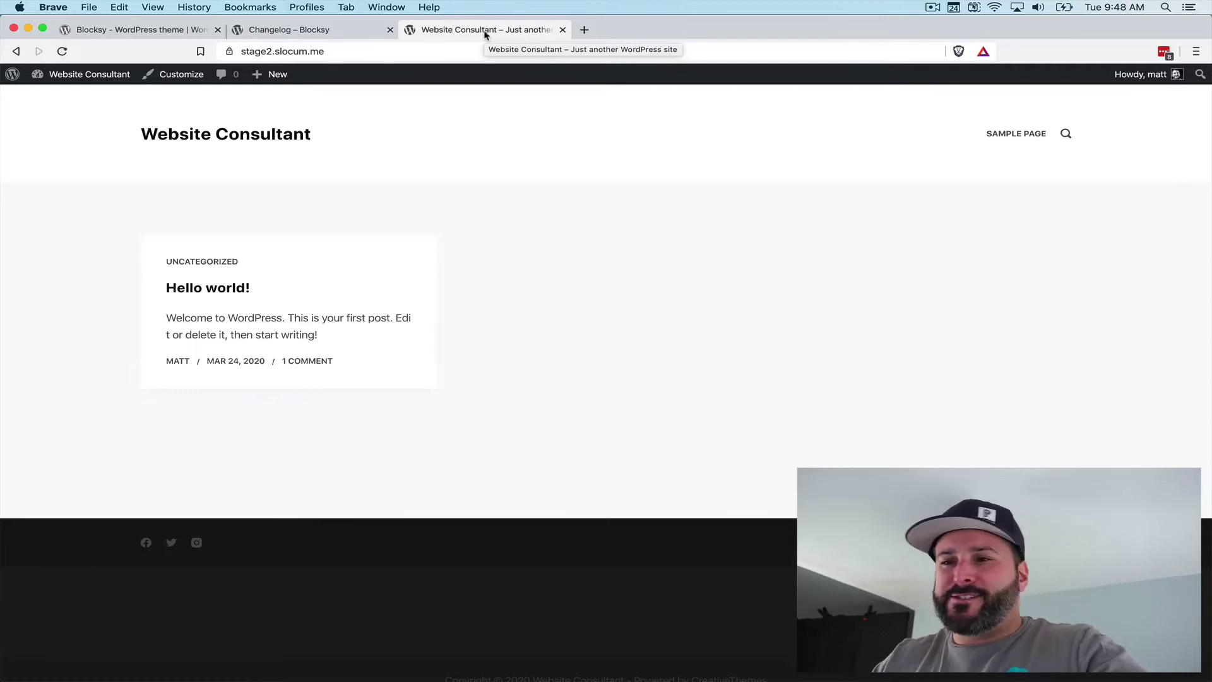
{"action": "mouse_move", "coordinate": [90, 77]}
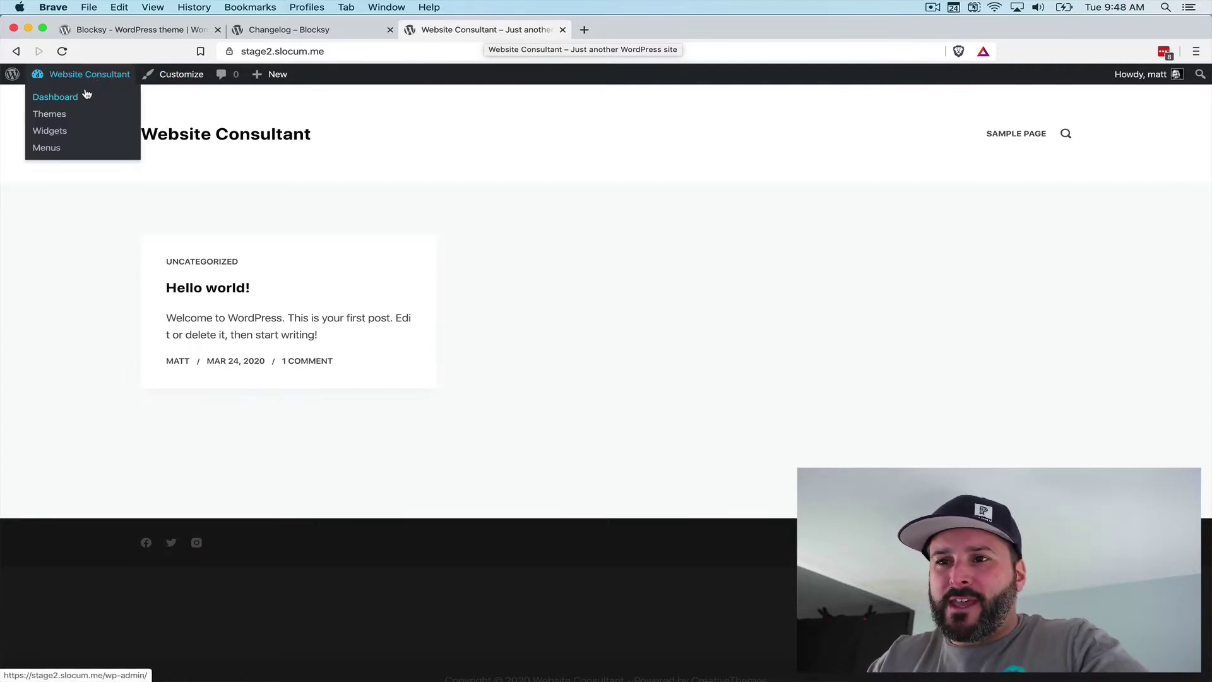
{"action": "left_click", "coordinate": [105, 104]}
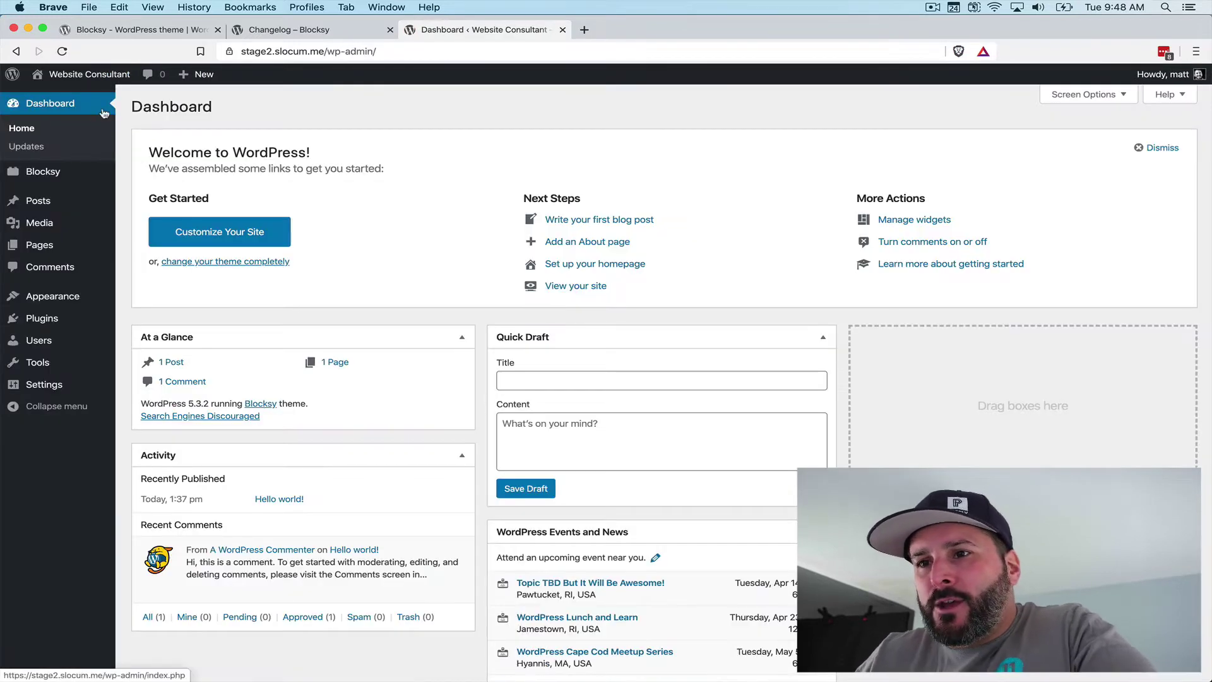
Open Blocksy's Starter Sites and browse the Main, Modern Shop and Blocksy News demos.
{"action": "left_click", "coordinate": [56, 176]}
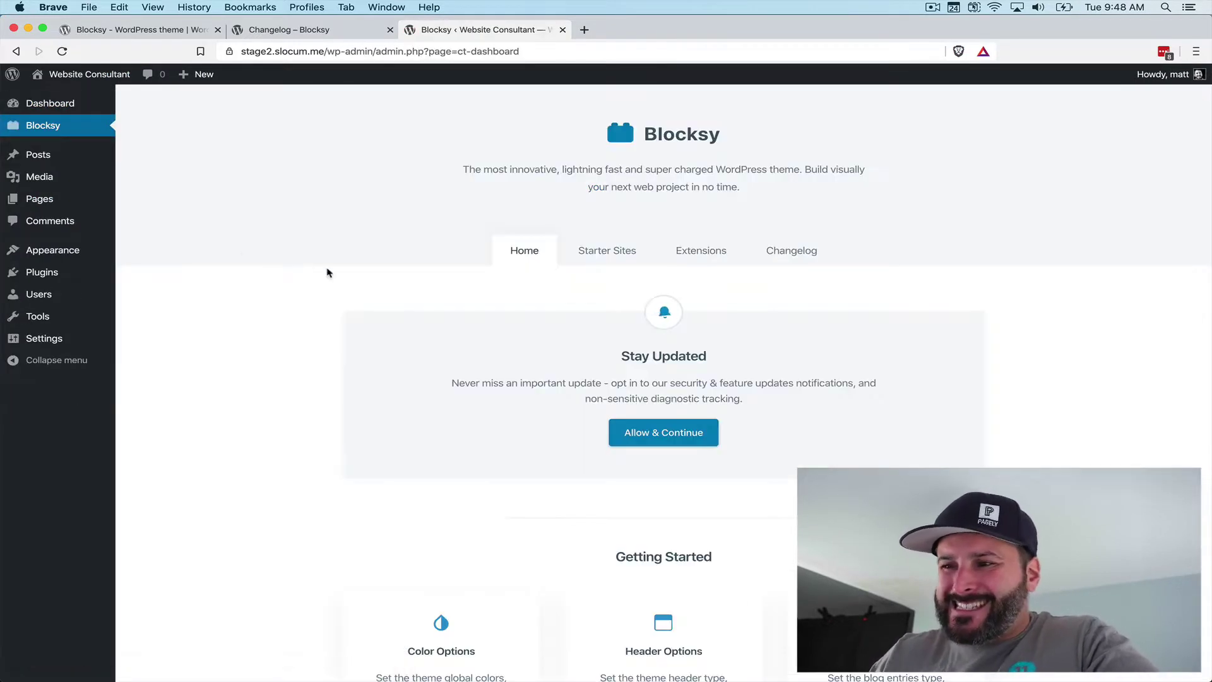
{"action": "left_click", "coordinate": [602, 262]}
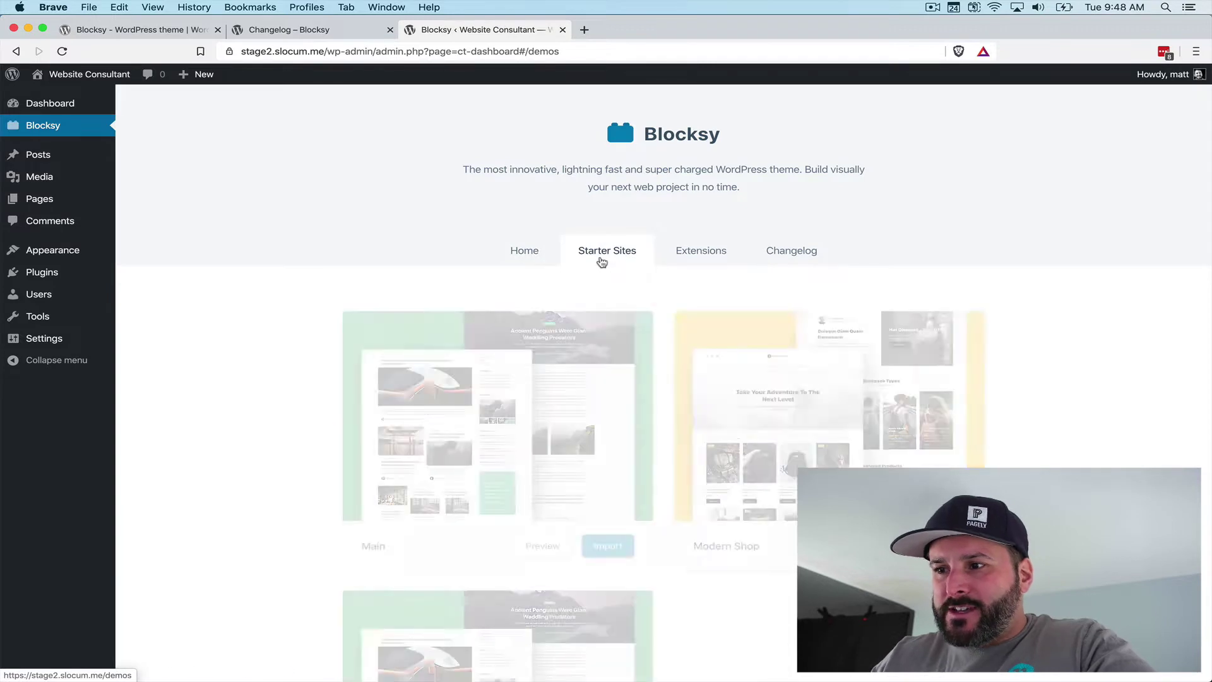
{"action": "scroll", "coordinate": [576, 361], "scroll_direction": "down", "scroll_amount": 3}
{"action": "scroll", "coordinate": [576, 361], "scroll_direction": "down", "scroll_amount": 3}
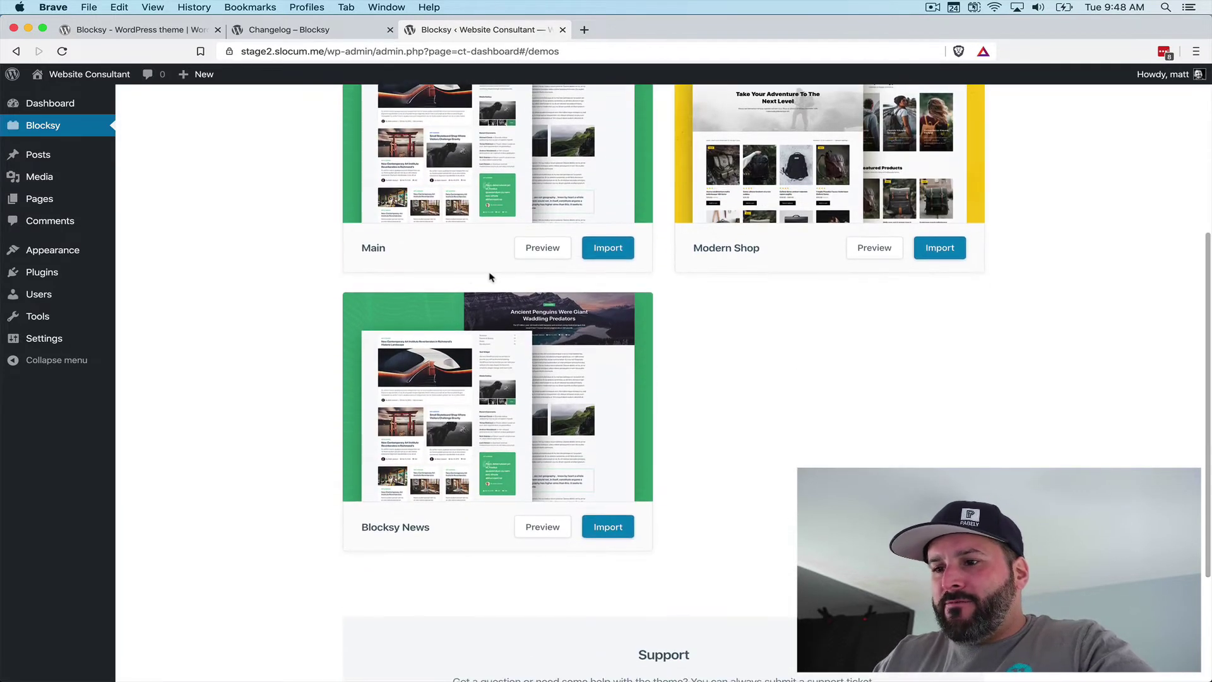
{"action": "scroll", "coordinate": [765, 247], "scroll_direction": "up", "scroll_amount": 2}
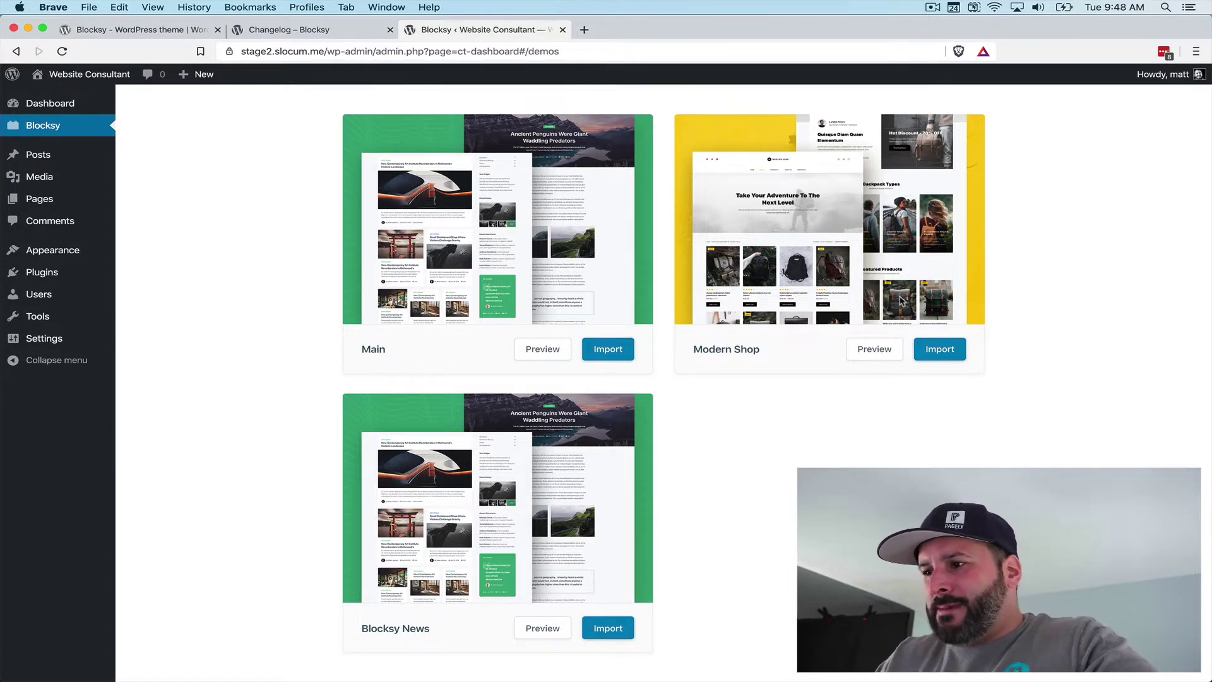
Import Modern Shop with the child theme activated, deselecting the Contact Form 7 plugin.
{"action": "left_click", "coordinate": [940, 354]}
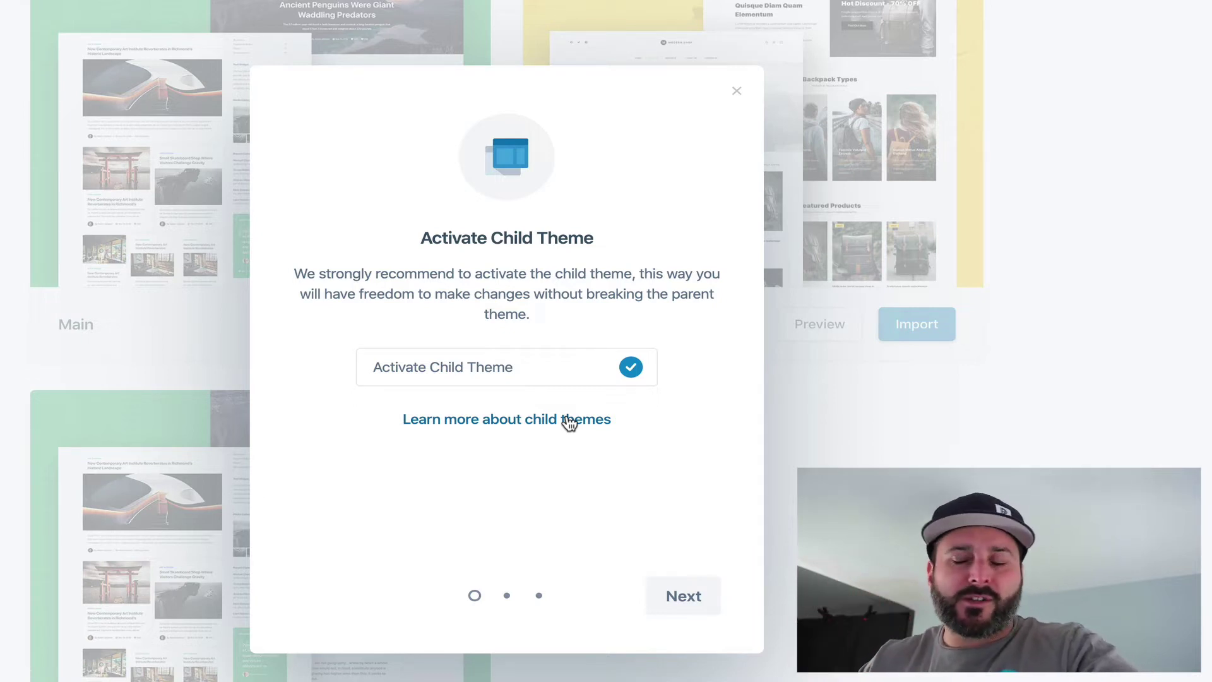
{"action": "left_click", "coordinate": [691, 615]}
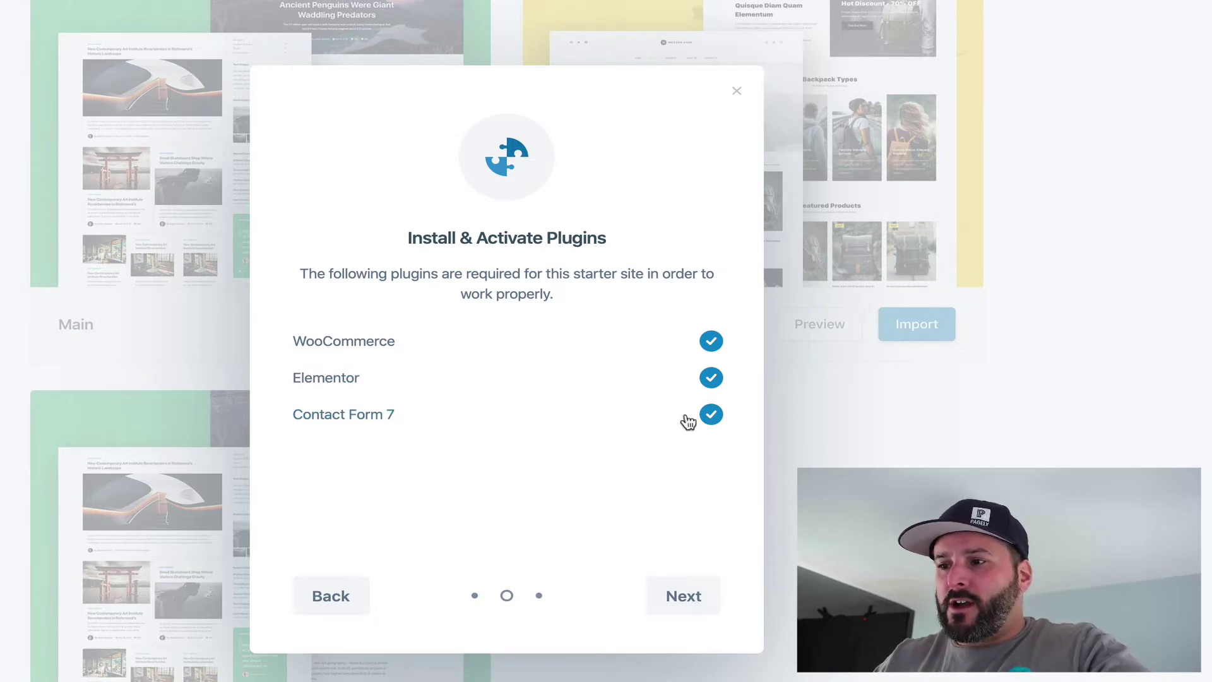
{"action": "left_click", "coordinate": [709, 414]}
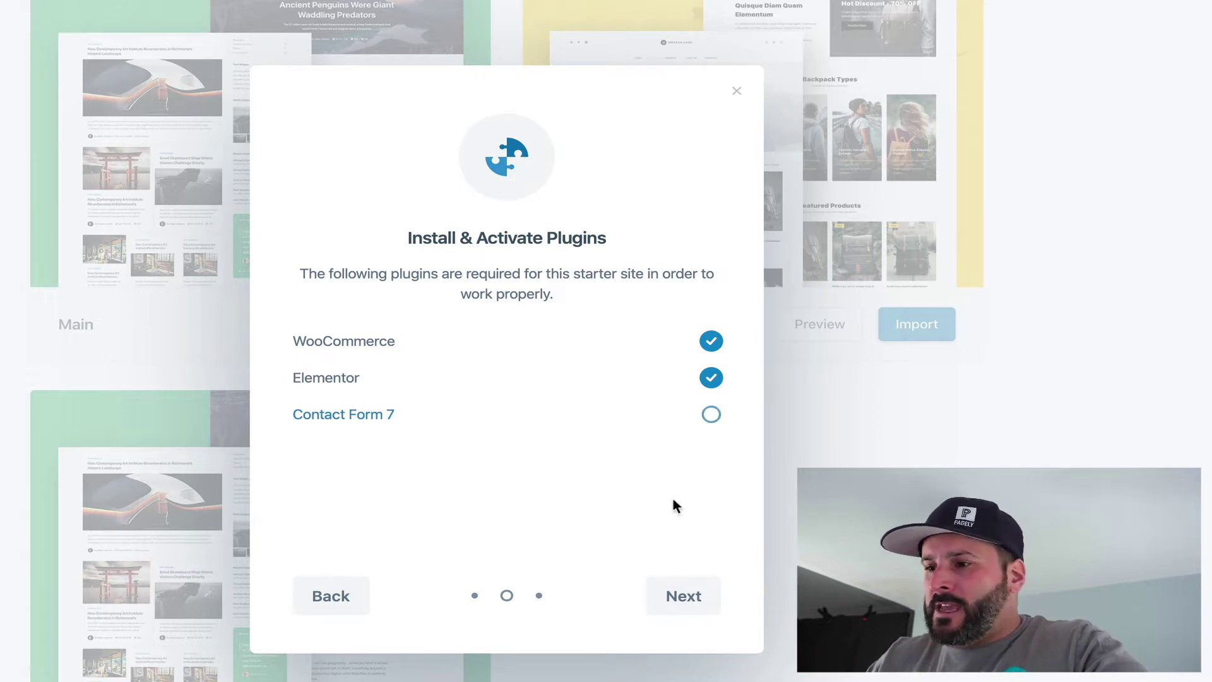
Install Modern Shop's options, widgets and content as a clean install.
{"action": "left_click", "coordinate": [676, 596]}
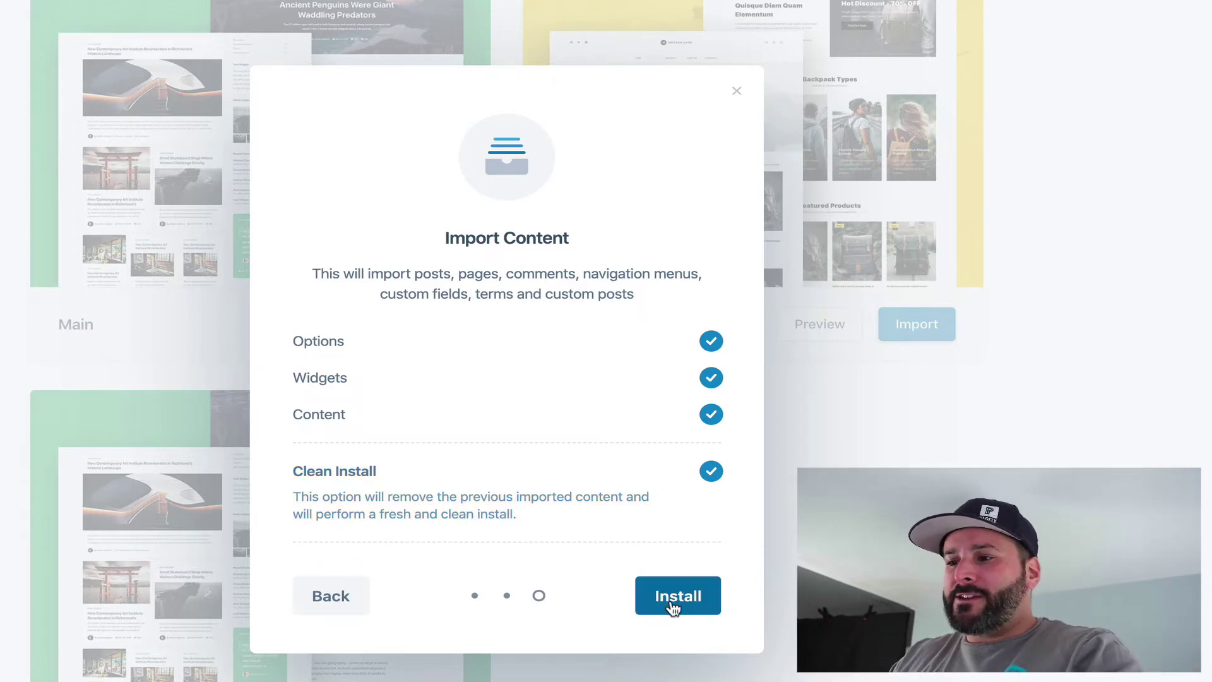
{"action": "left_click", "coordinate": [673, 603]}
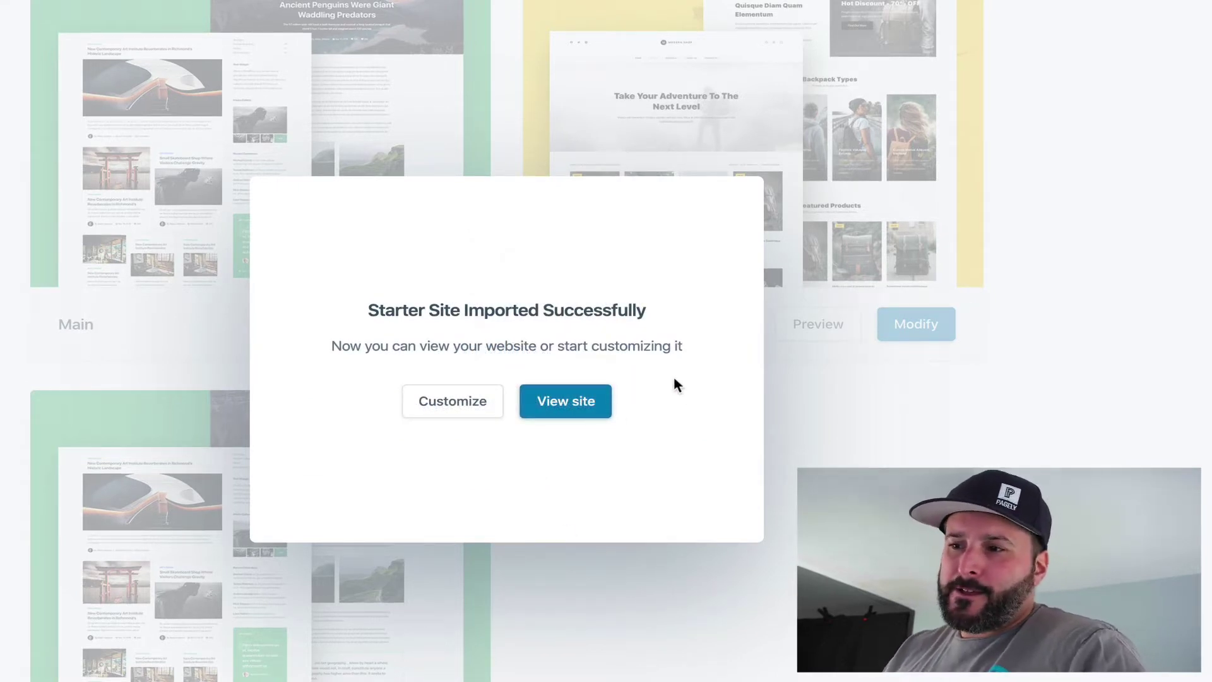
View the imported site, close its cookie notice, and scroll through the backpack homepage.
{"action": "left_click", "coordinate": [588, 402]}
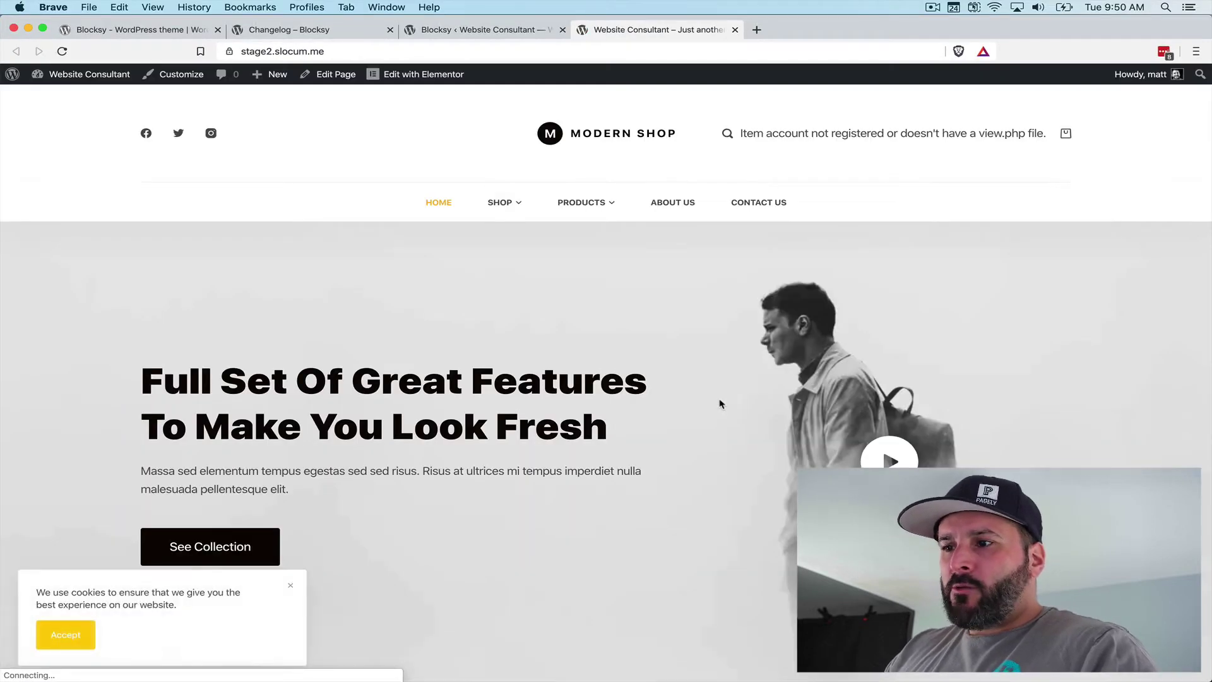
{"action": "left_click", "coordinate": [292, 586]}
{"action": "scroll", "coordinate": [398, 585], "scroll_direction": "down", "scroll_amount": 1}
{"action": "scroll", "coordinate": [399, 585], "scroll_direction": "up", "scroll_amount": 1}
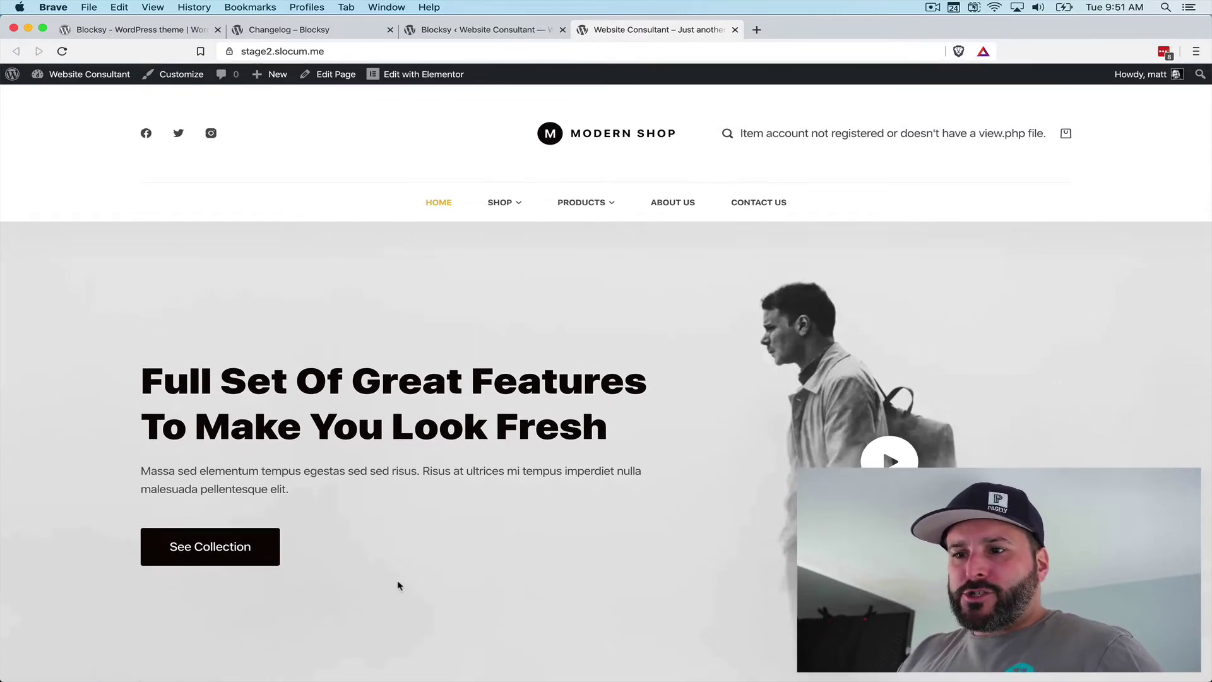
{"action": "scroll", "coordinate": [397, 586], "scroll_direction": "down", "scroll_amount": 7}
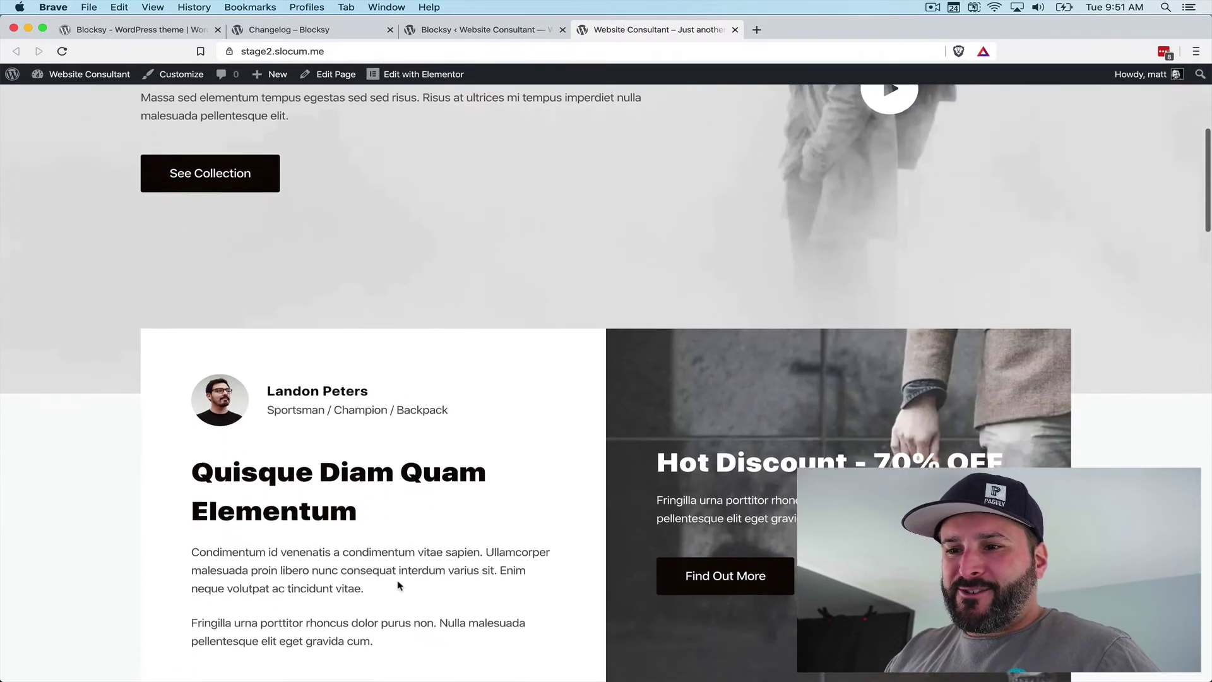
{"action": "scroll", "coordinate": [398, 586], "scroll_direction": "down", "scroll_amount": 7}
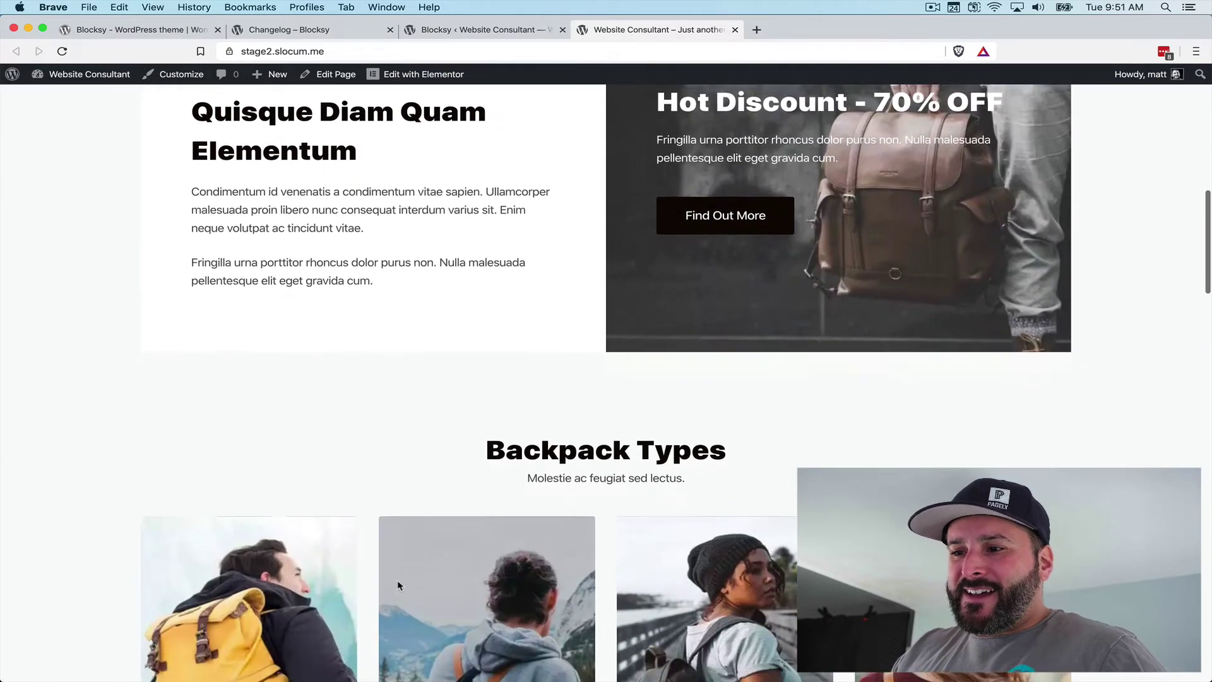
{"action": "scroll", "coordinate": [398, 586], "scroll_direction": "down", "scroll_amount": 7}
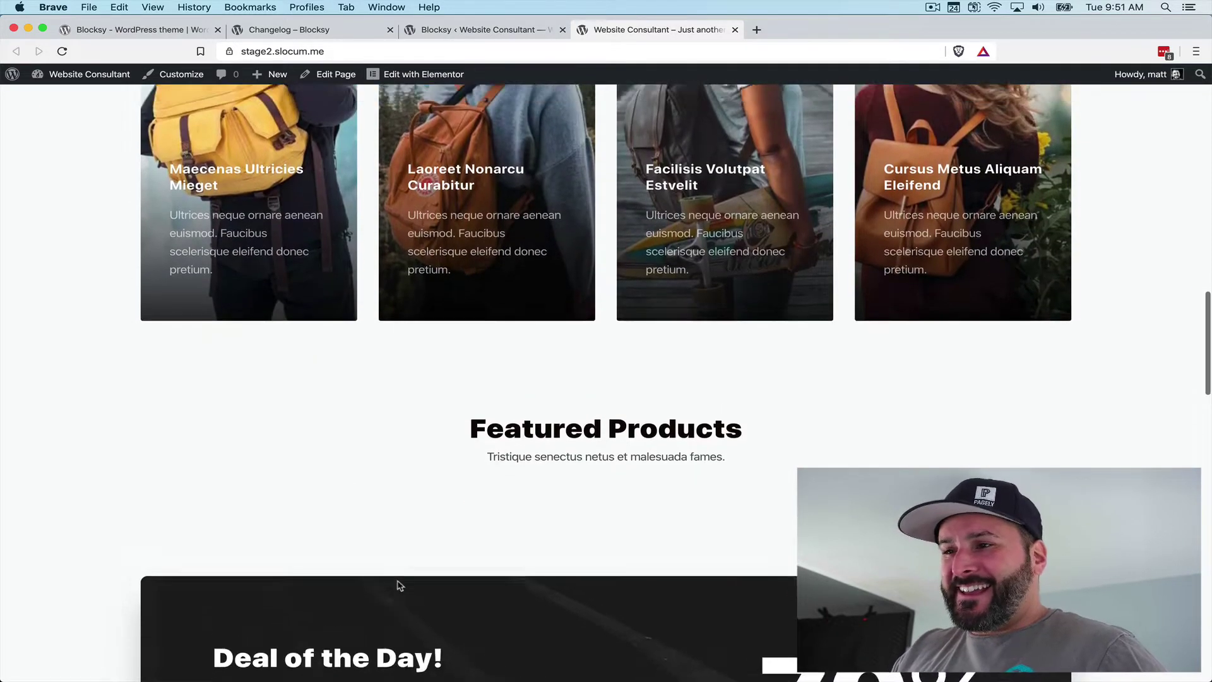
{"action": "scroll", "coordinate": [399, 586], "scroll_direction": "down", "scroll_amount": 7}
{"action": "scroll", "coordinate": [399, 586], "scroll_direction": "down", "scroll_amount": 3}
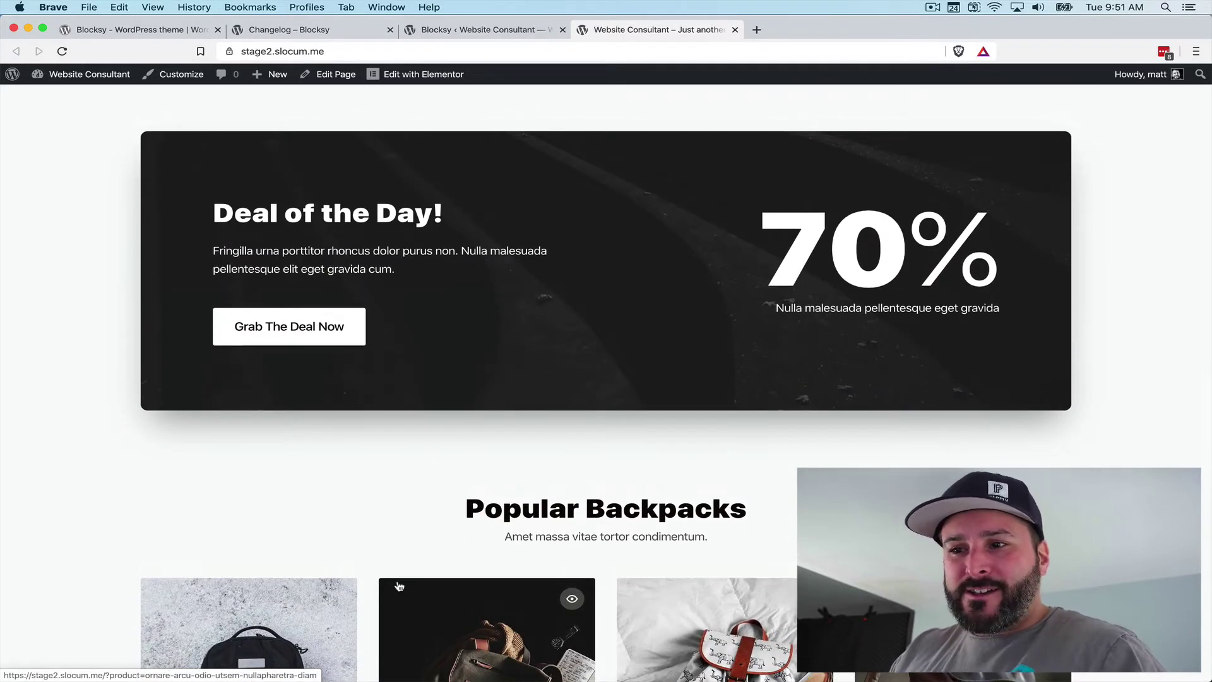
{"action": "scroll", "coordinate": [398, 586], "scroll_direction": "down", "scroll_amount": 11}
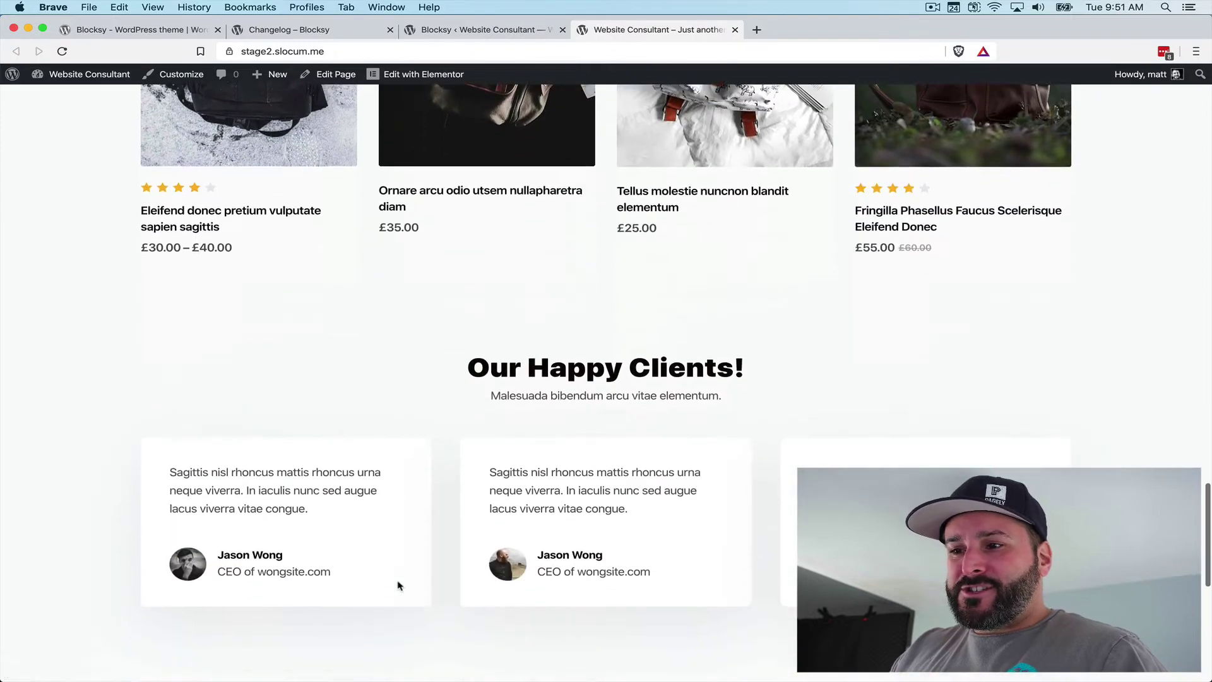
{"action": "scroll", "coordinate": [398, 586], "scroll_direction": "down", "scroll_amount": 10}
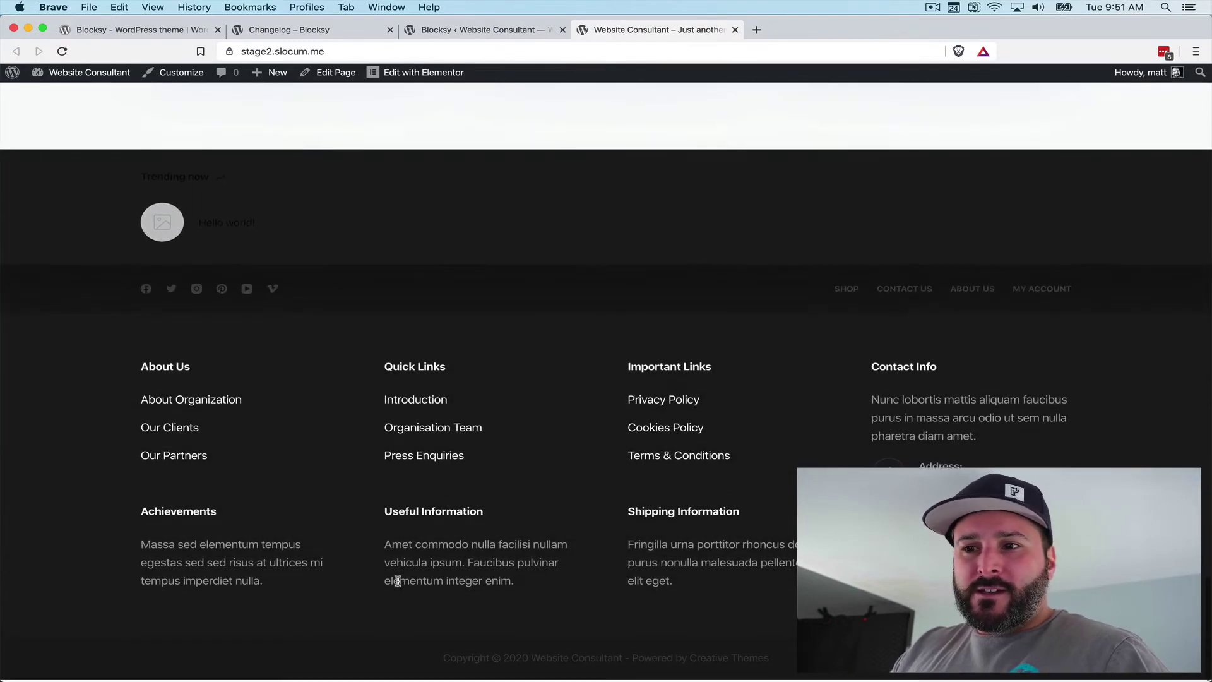
{"action": "scroll", "coordinate": [397, 581], "scroll_direction": "up", "scroll_amount": 10}
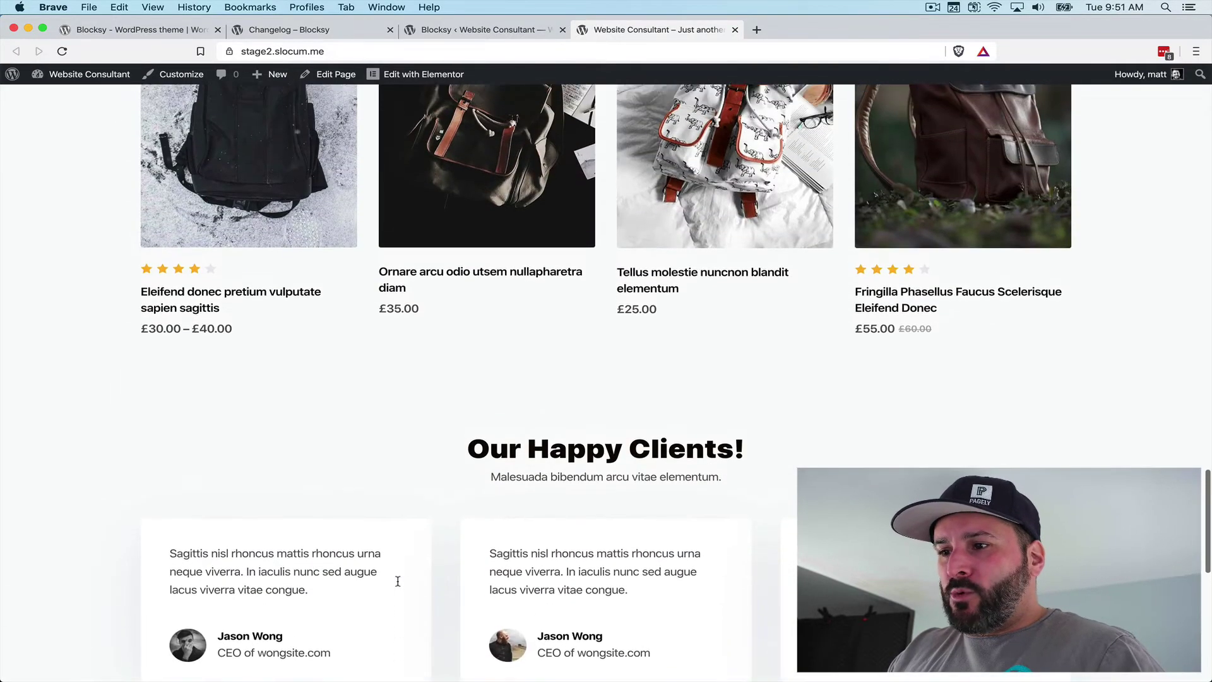
{"action": "scroll", "coordinate": [398, 581], "scroll_direction": "down", "scroll_amount": 1}
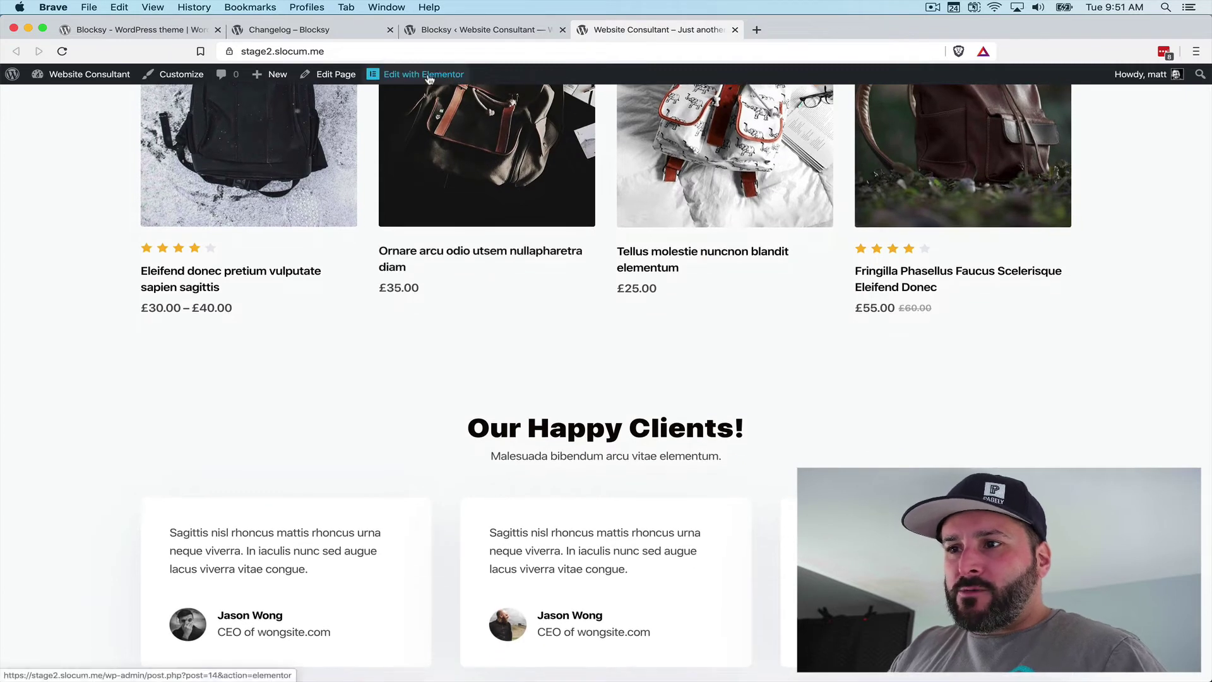
Edit the Home page in Elementor with the panel hidden and close the cookie notice over Featured Products.
{"action": "left_click", "coordinate": [430, 76]}
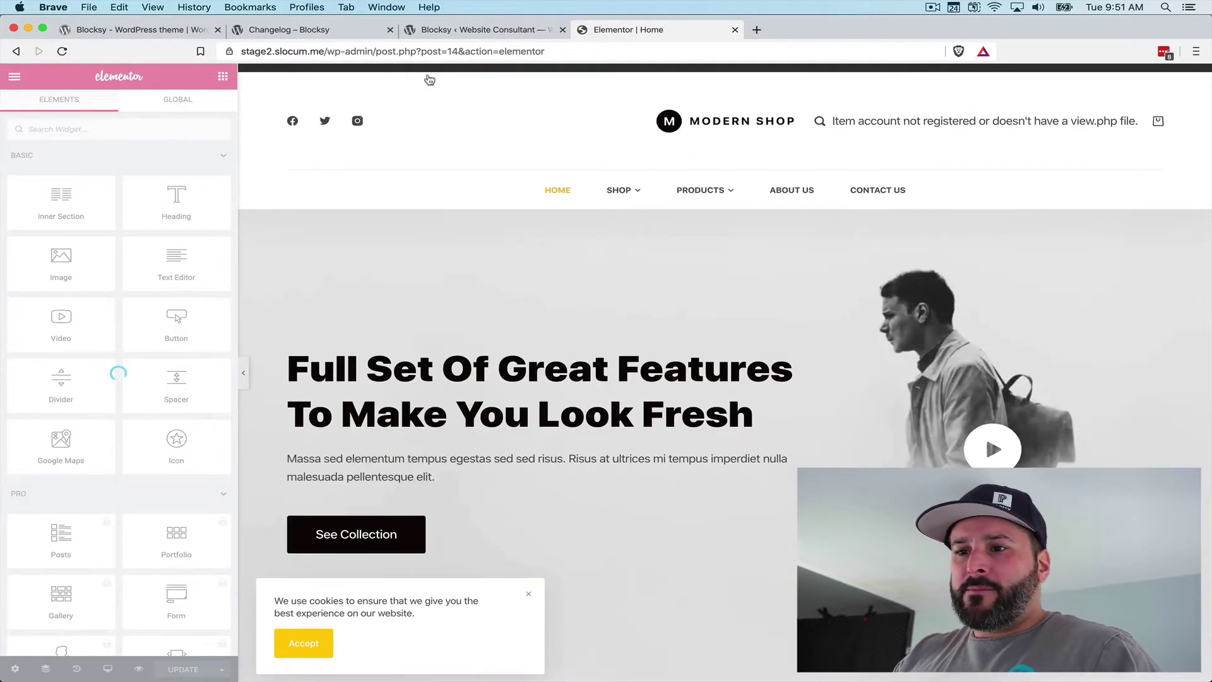
{"action": "left_click", "coordinate": [244, 372]}
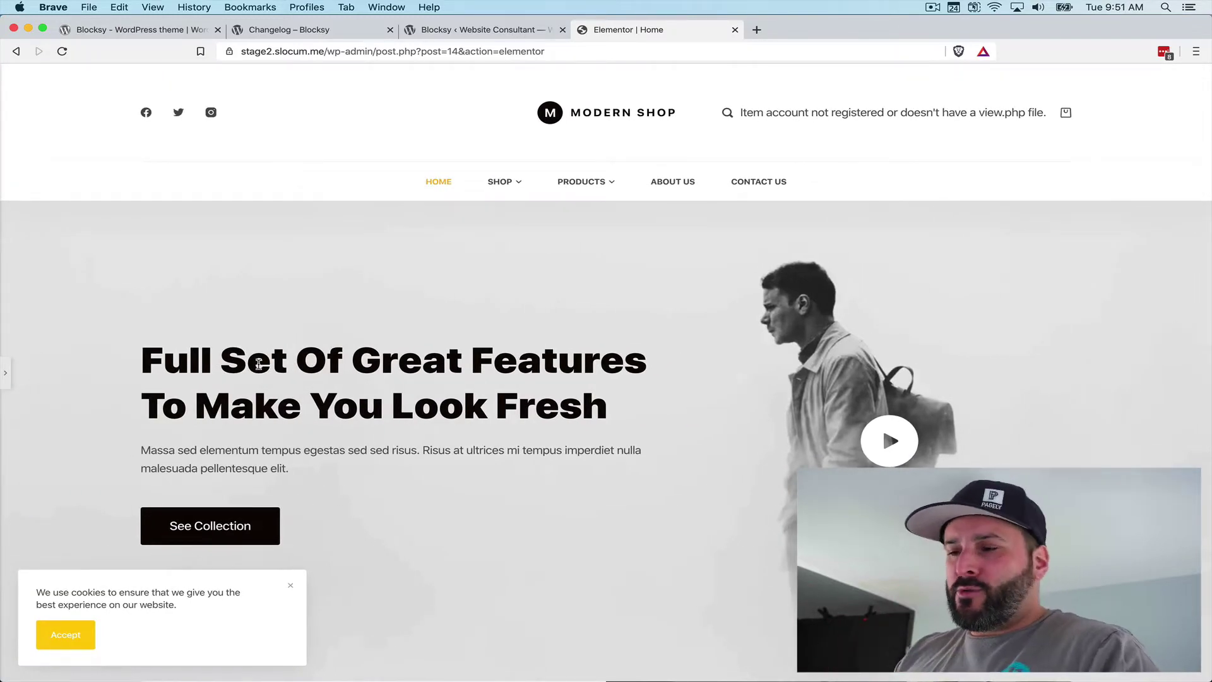
{"action": "scroll", "coordinate": [453, 372], "scroll_direction": "down", "scroll_amount": 7}
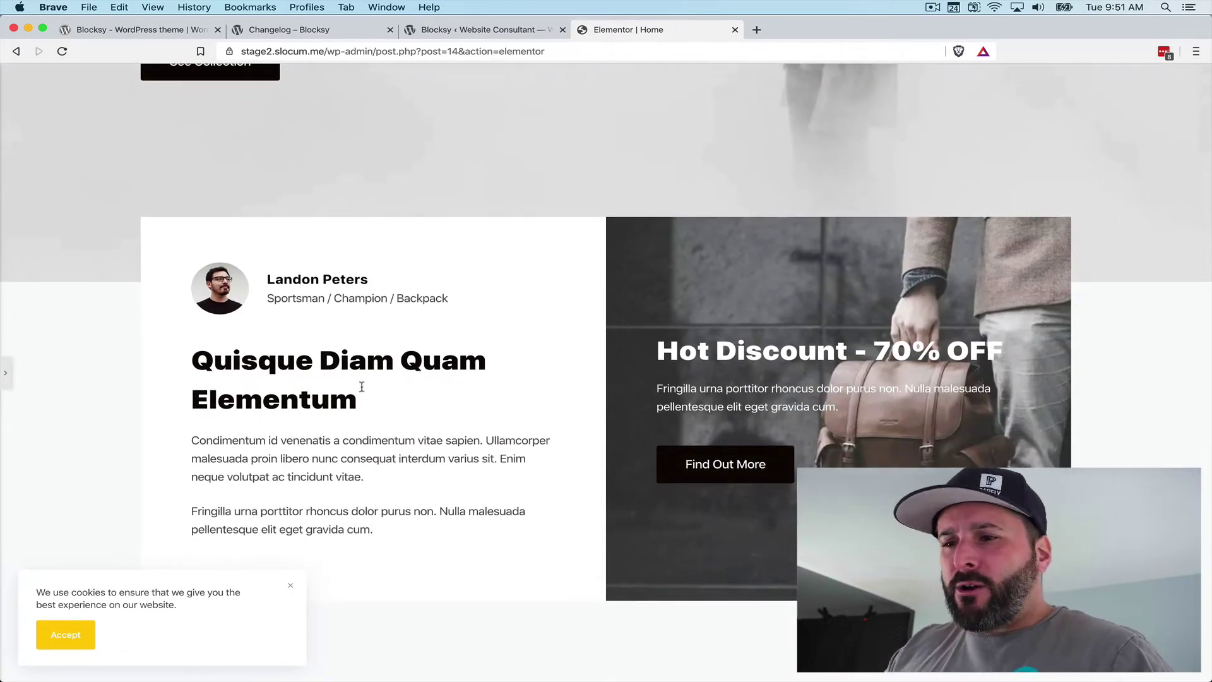
{"action": "scroll", "coordinate": [450, 372], "scroll_direction": "down", "scroll_amount": 5}
{"action": "scroll", "coordinate": [445, 377], "scroll_direction": "down", "scroll_amount": 2}
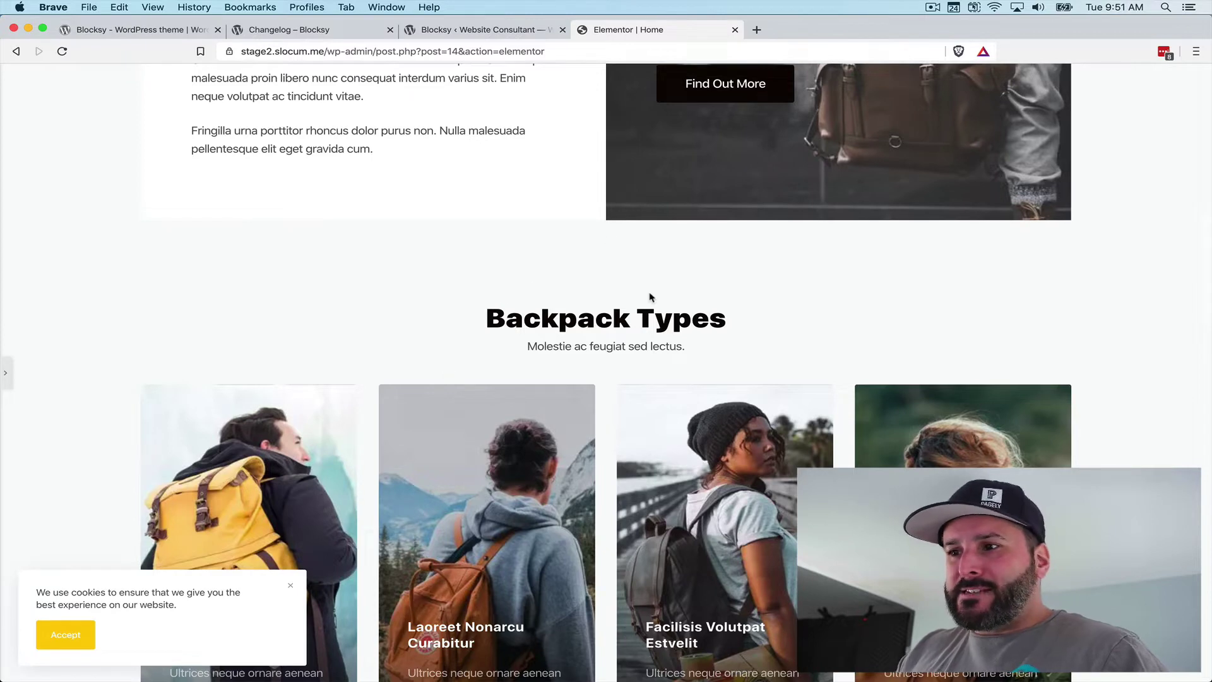
{"action": "scroll", "coordinate": [650, 305], "scroll_direction": "down", "scroll_amount": 3}
{"action": "scroll", "coordinate": [587, 454], "scroll_direction": "down", "scroll_amount": 8}
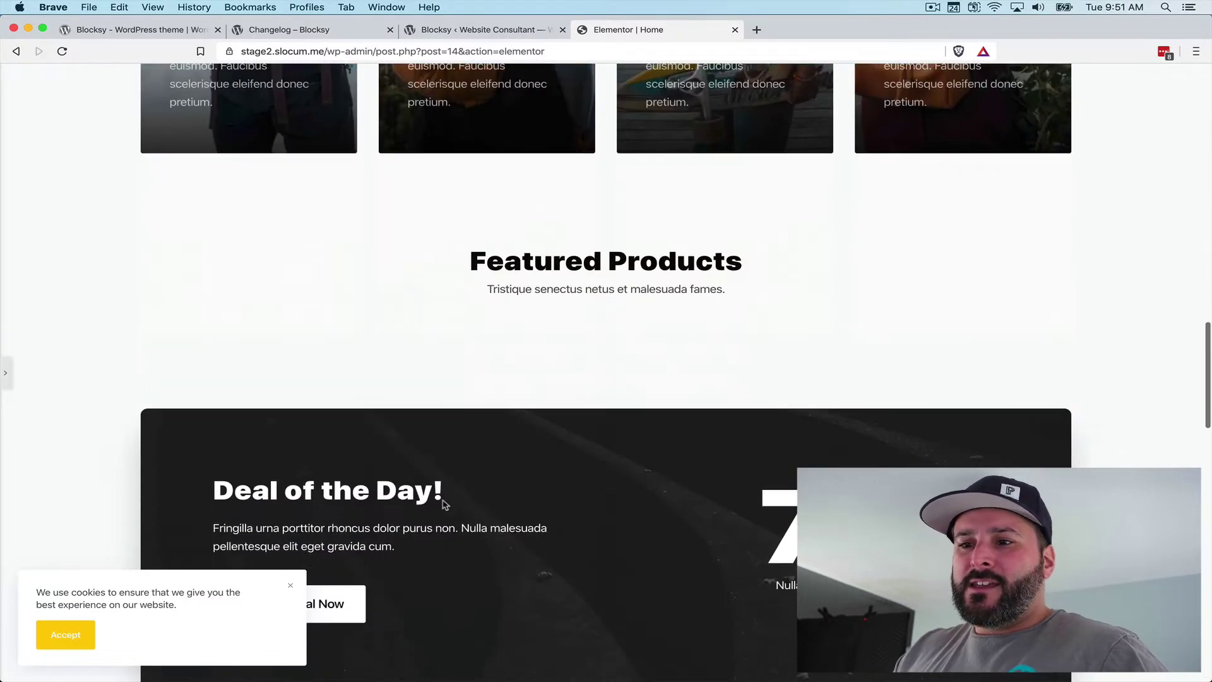
{"action": "left_click", "coordinate": [293, 587]}
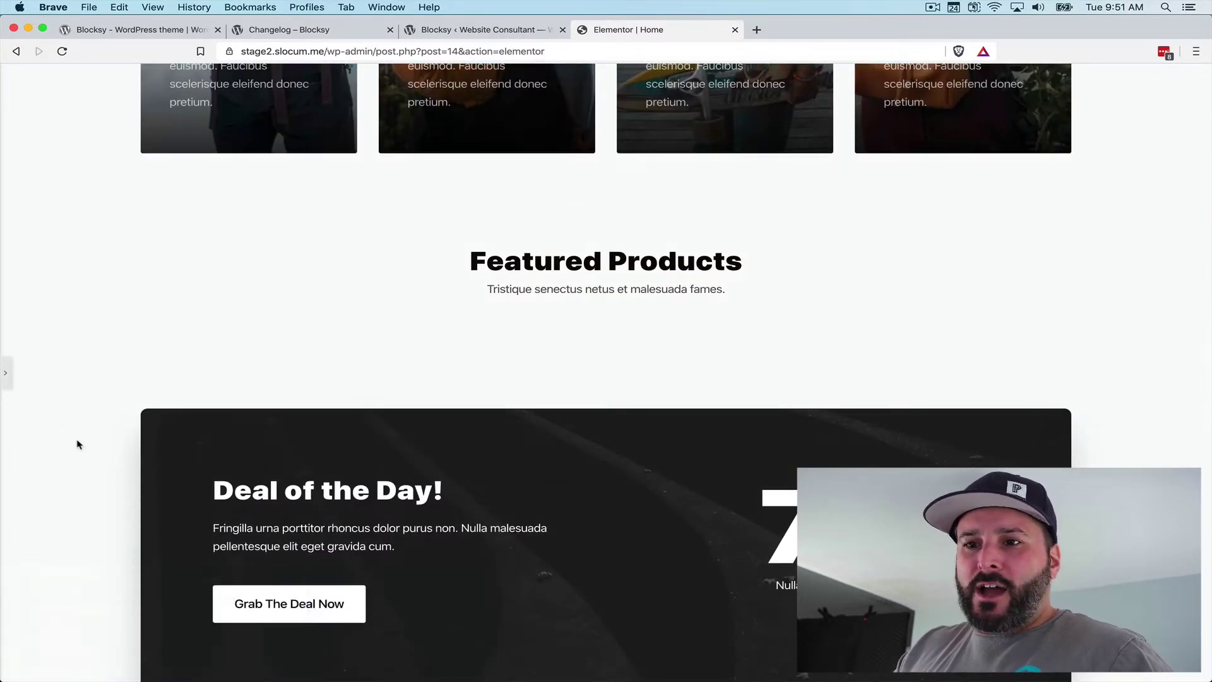
Delete the Popular Backpacks, Our Happy Clients! heading and testimonials sections from the Home page.
{"action": "left_click", "coordinate": [6, 385]}
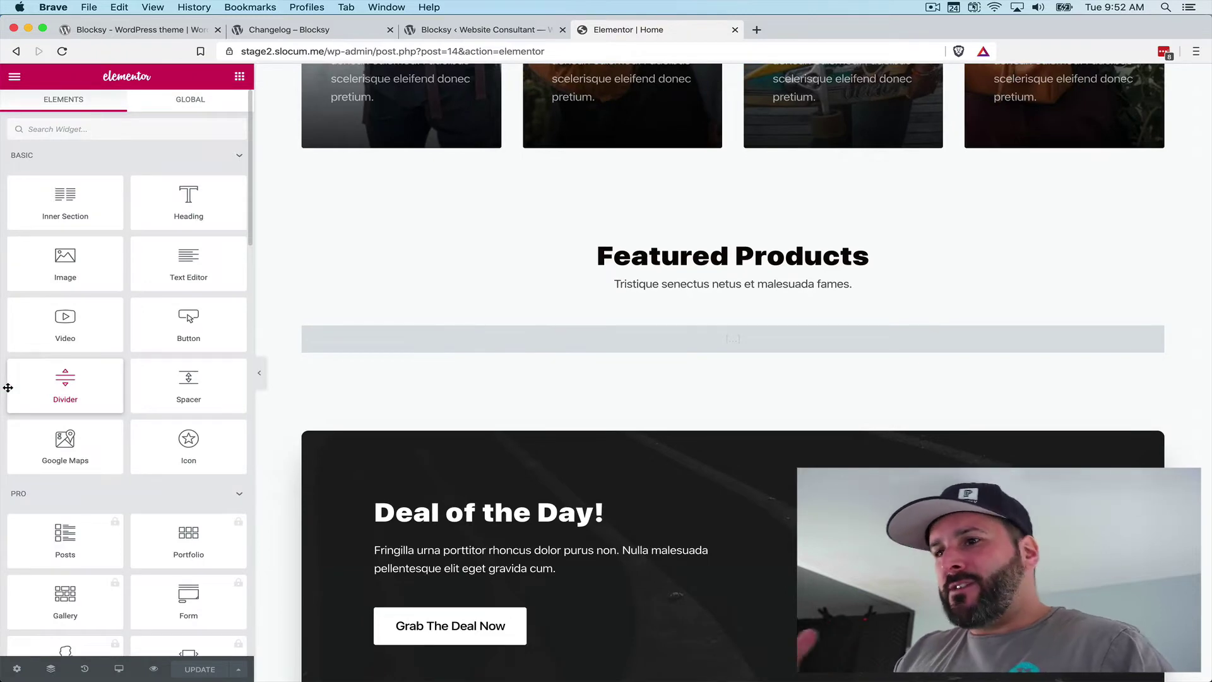
{"action": "scroll", "coordinate": [592, 309], "scroll_direction": "down", "scroll_amount": 8}
{"action": "scroll", "coordinate": [592, 309], "scroll_direction": "down", "scroll_amount": 1}
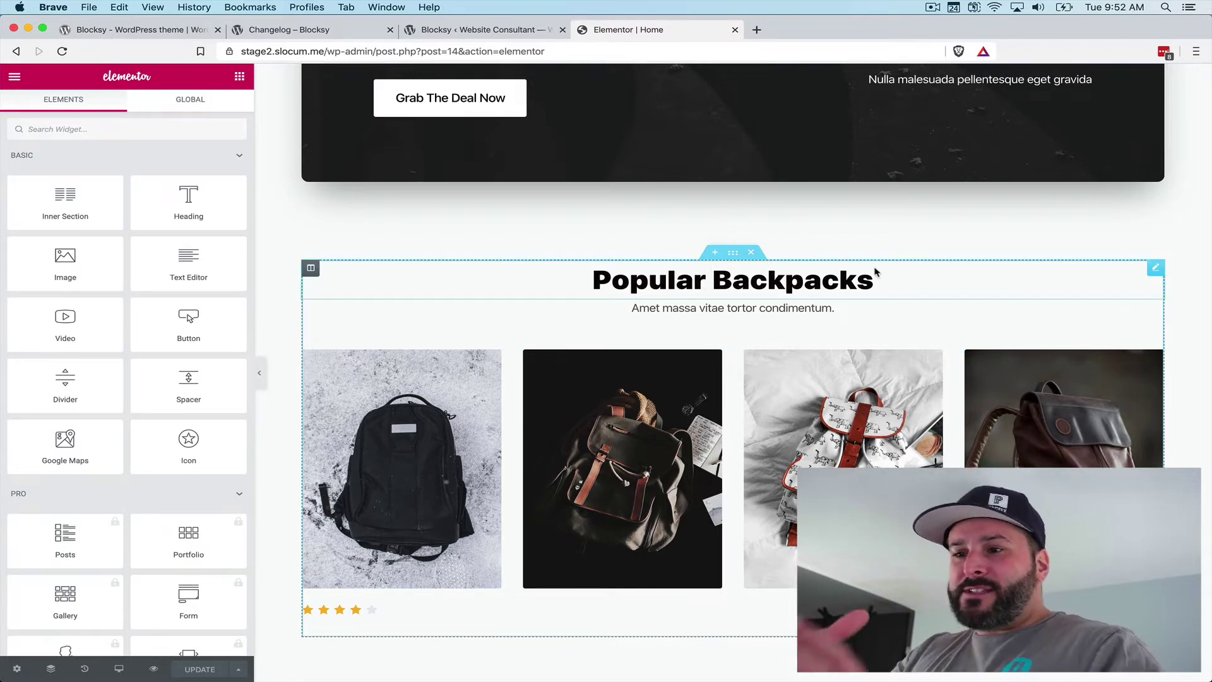
{"action": "left_click", "coordinate": [661, 300]}
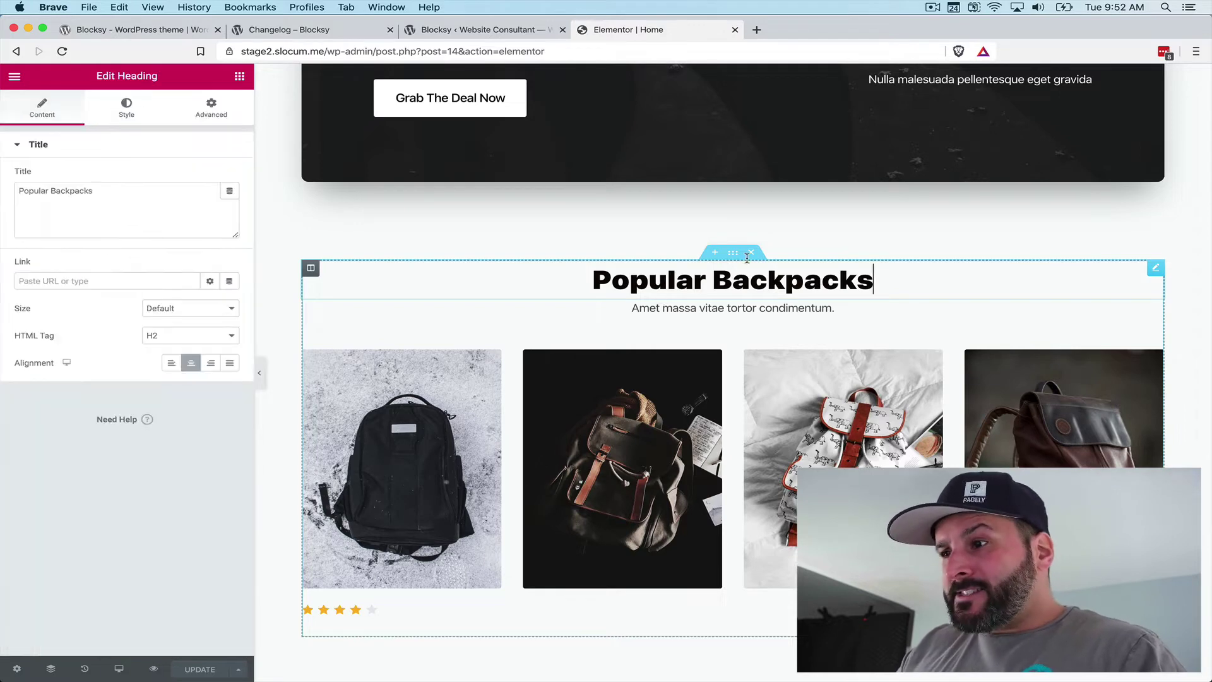
{"action": "left_click", "coordinate": [751, 253]}
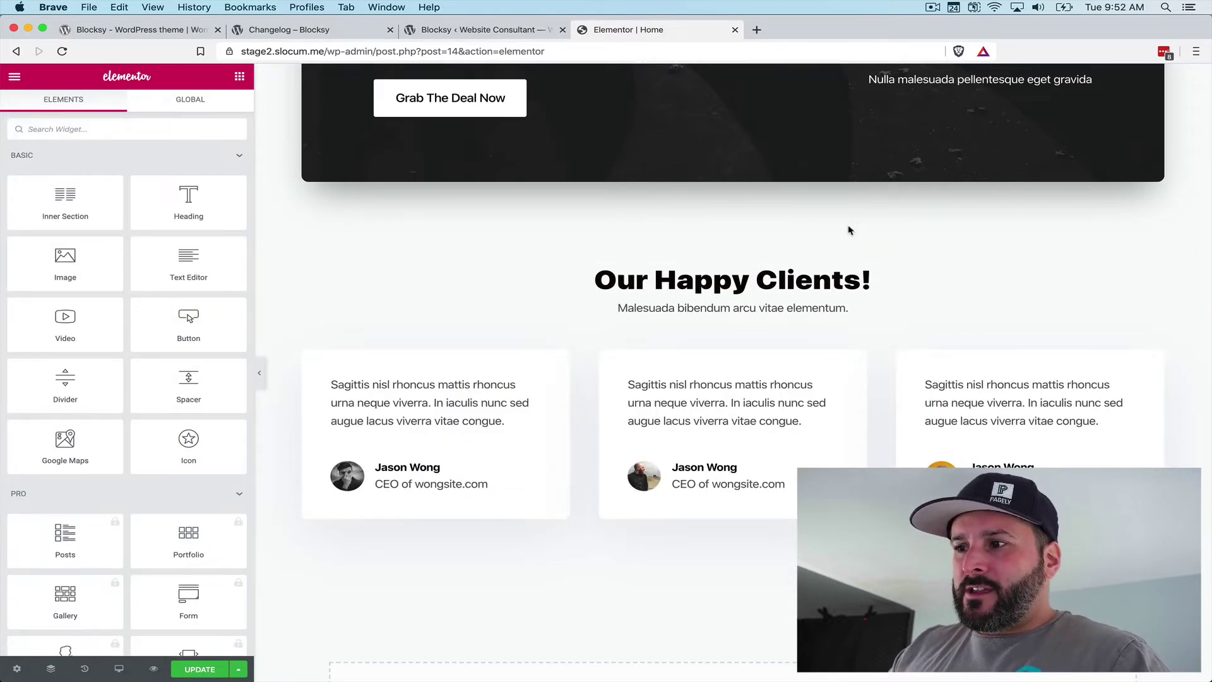
{"action": "left_click", "coordinate": [751, 253]}
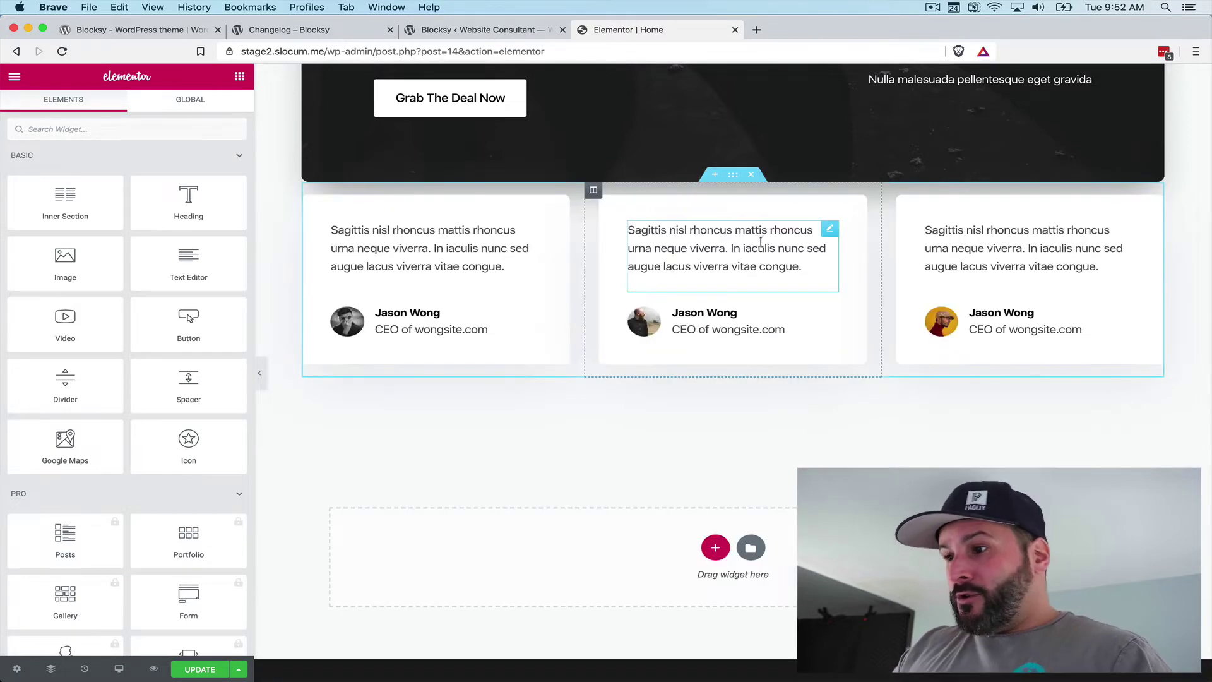
{"action": "left_click", "coordinate": [751, 176]}
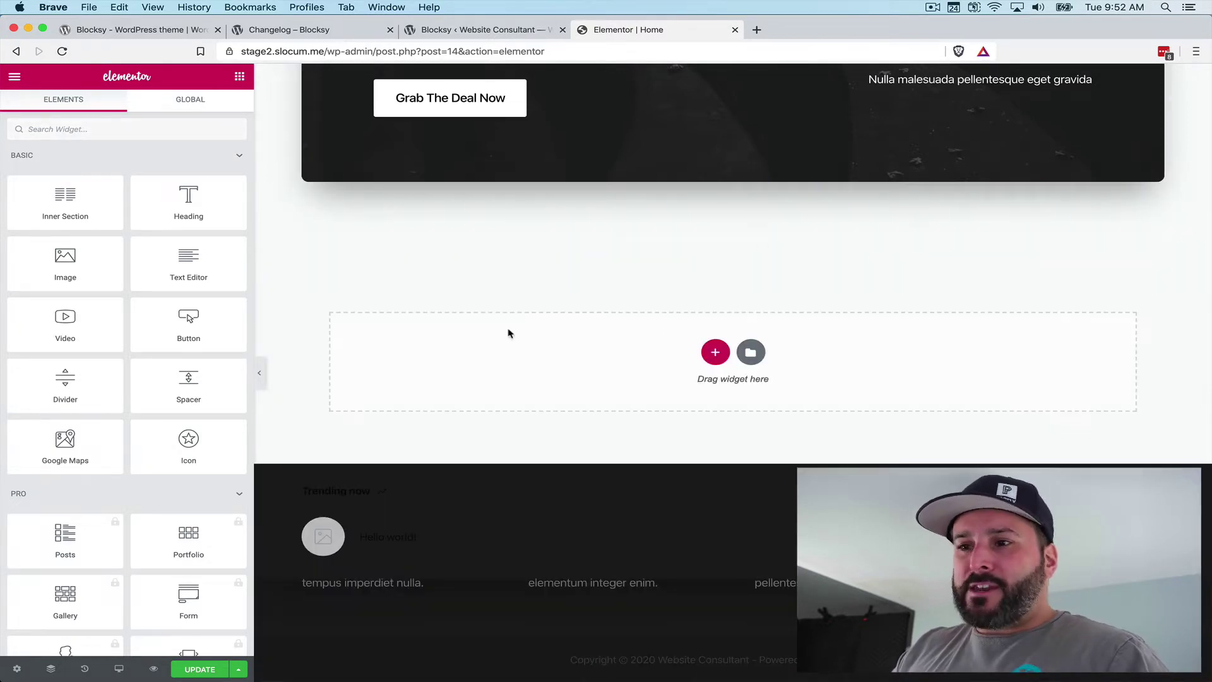
{"action": "scroll", "coordinate": [495, 323], "scroll_direction": "up", "scroll_amount": 1}
{"action": "scroll", "coordinate": [495, 321], "scroll_direction": "up", "scroll_amount": 5}
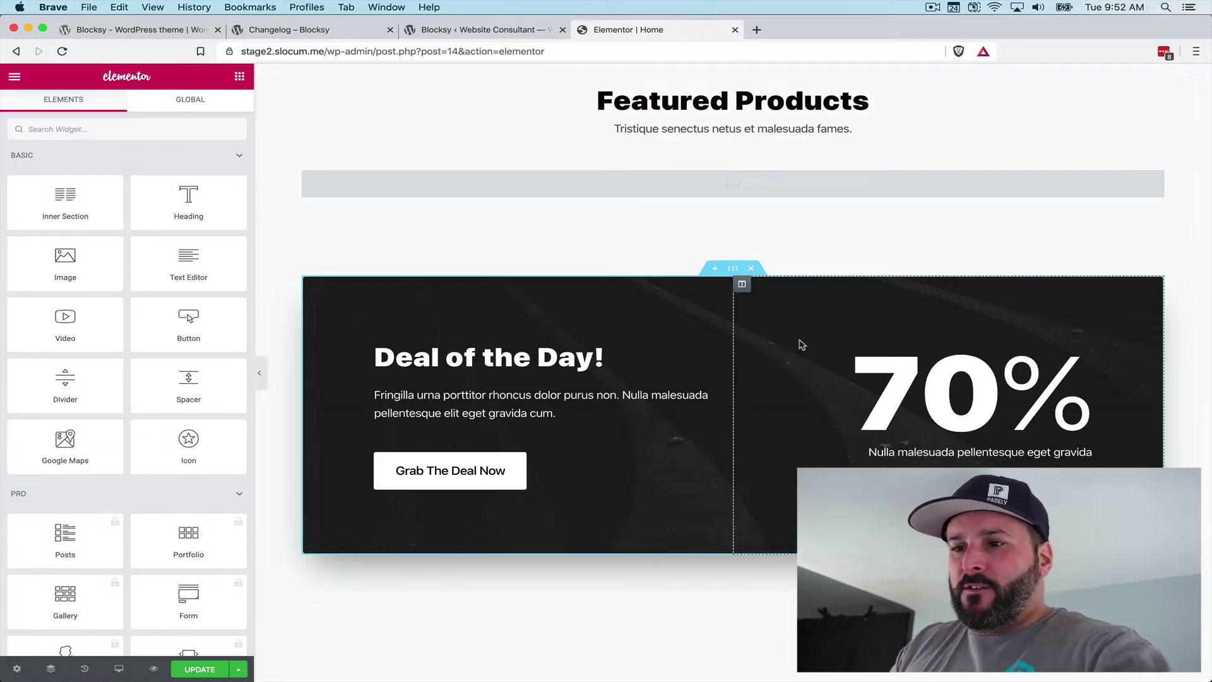
{"action": "scroll", "coordinate": [744, 357], "scroll_direction": "up", "scroll_amount": 9}
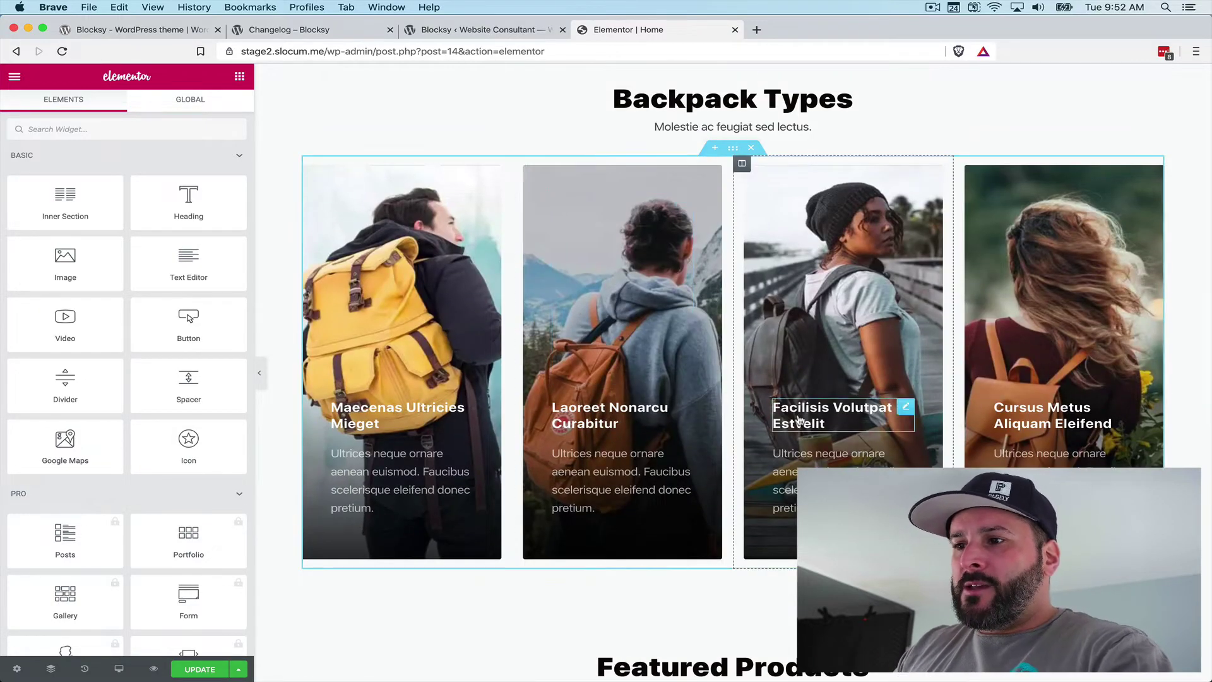
{"action": "scroll", "coordinate": [573, 315], "scroll_direction": "up", "scroll_amount": 15}
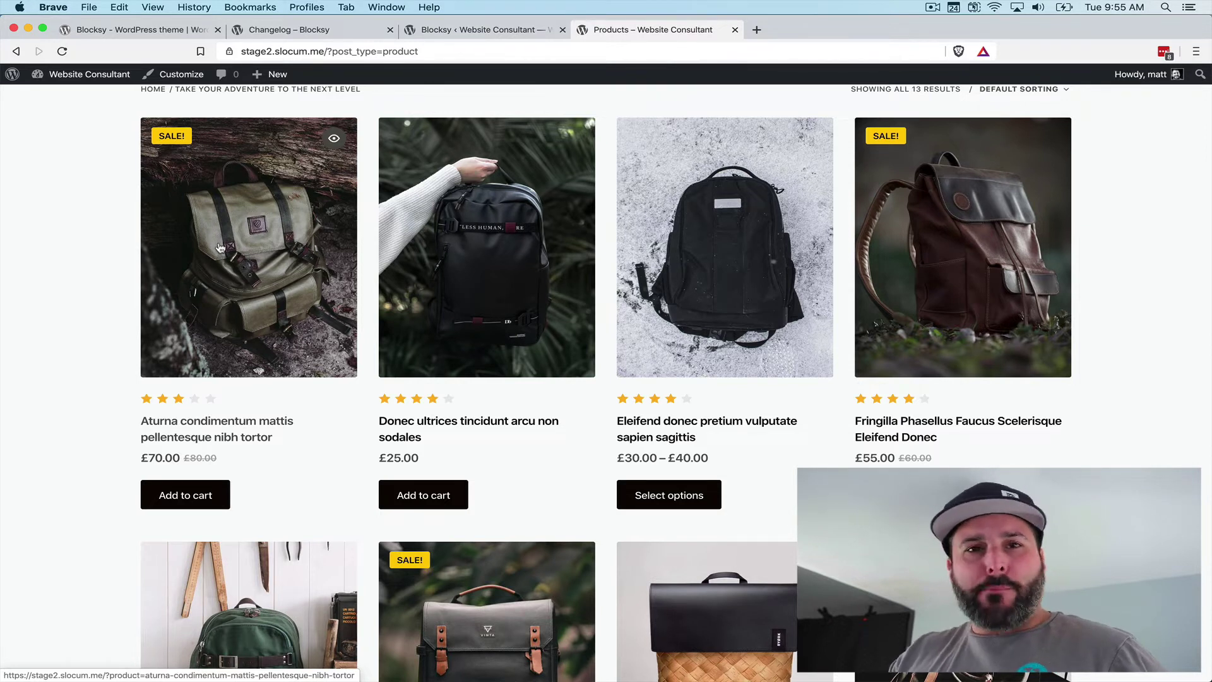
Open the Customizer from the Products shop page and scroll down its section list.
{"action": "left_click", "coordinate": [168, 79]}
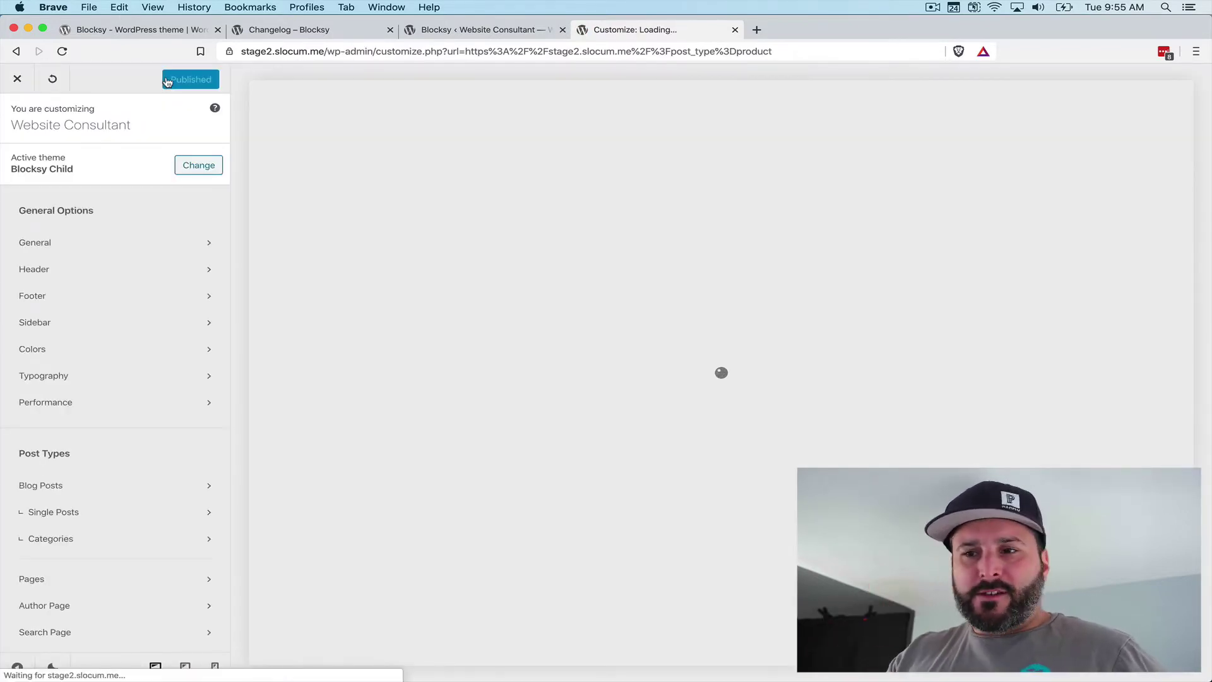
{"action": "scroll", "coordinate": [134, 344], "scroll_direction": "down", "scroll_amount": 5}
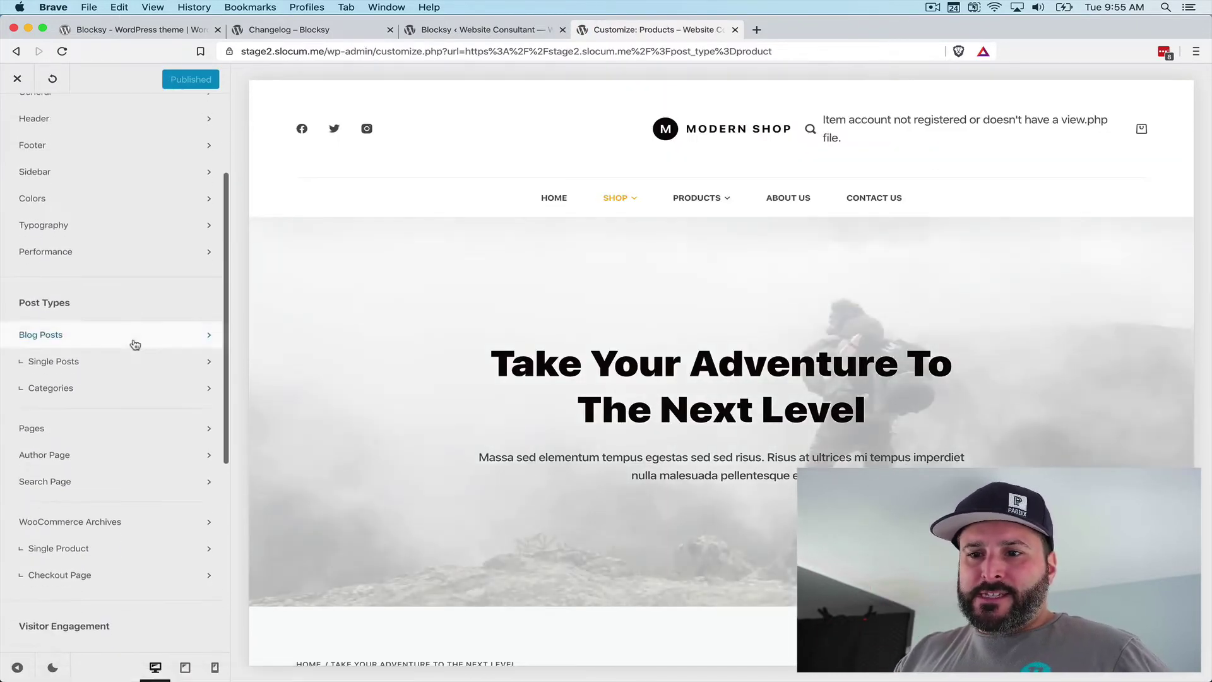
{"action": "scroll", "coordinate": [134, 344], "scroll_direction": "down", "scroll_amount": 1}
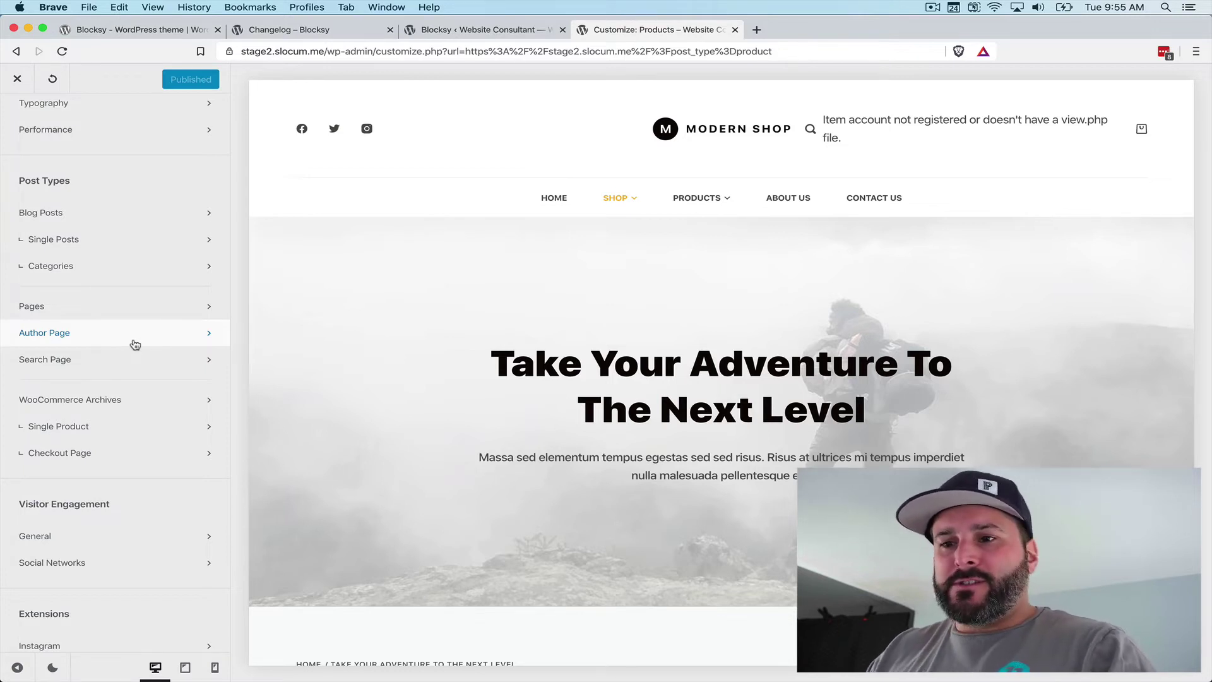
Set the WooCommerce Archives shop grid to 5 columns.
{"action": "left_click", "coordinate": [149, 398]}
{"action": "scroll", "coordinate": [379, 405], "scroll_direction": "down", "scroll_amount": 10}
{"action": "scroll", "coordinate": [380, 406], "scroll_direction": "down", "scroll_amount": 1}
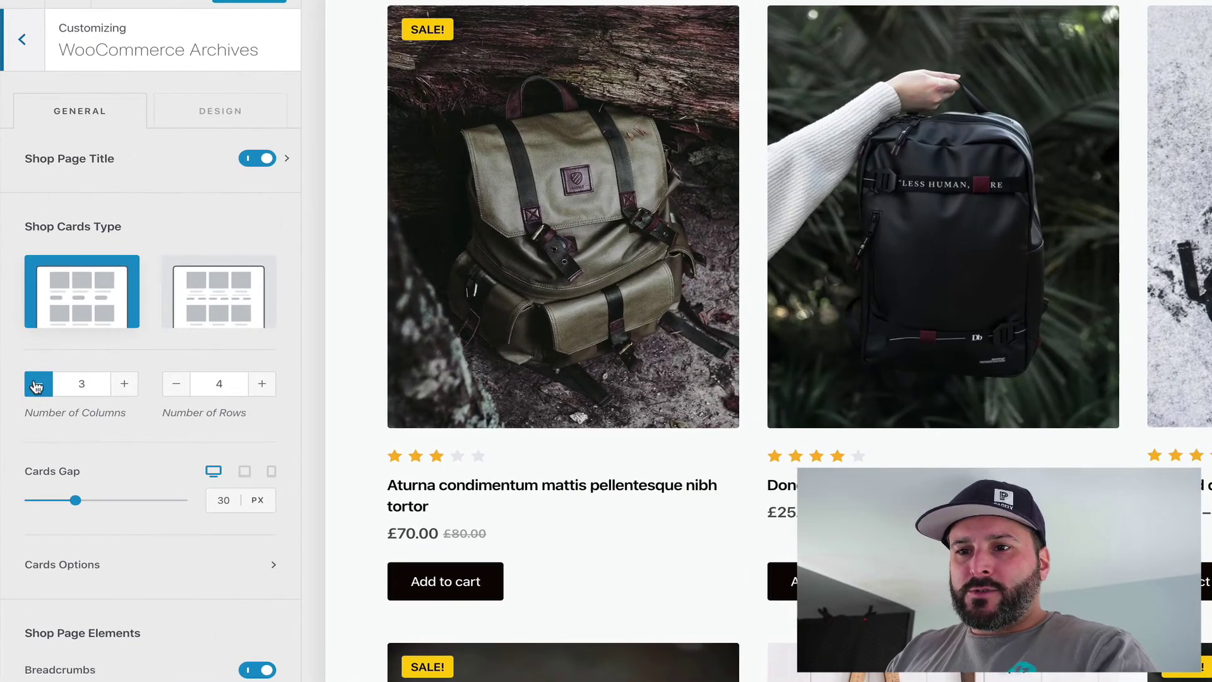
{"action": "left_click", "coordinate": [30, 381]}
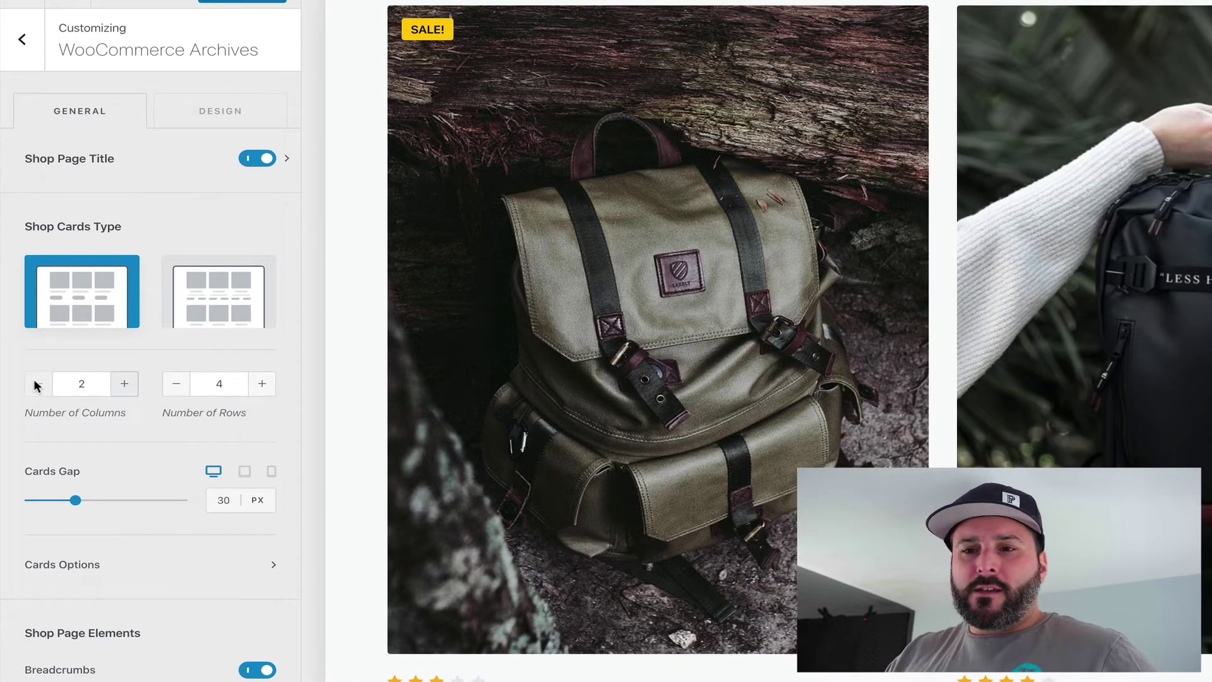
{"action": "left_click", "coordinate": [121, 388]}
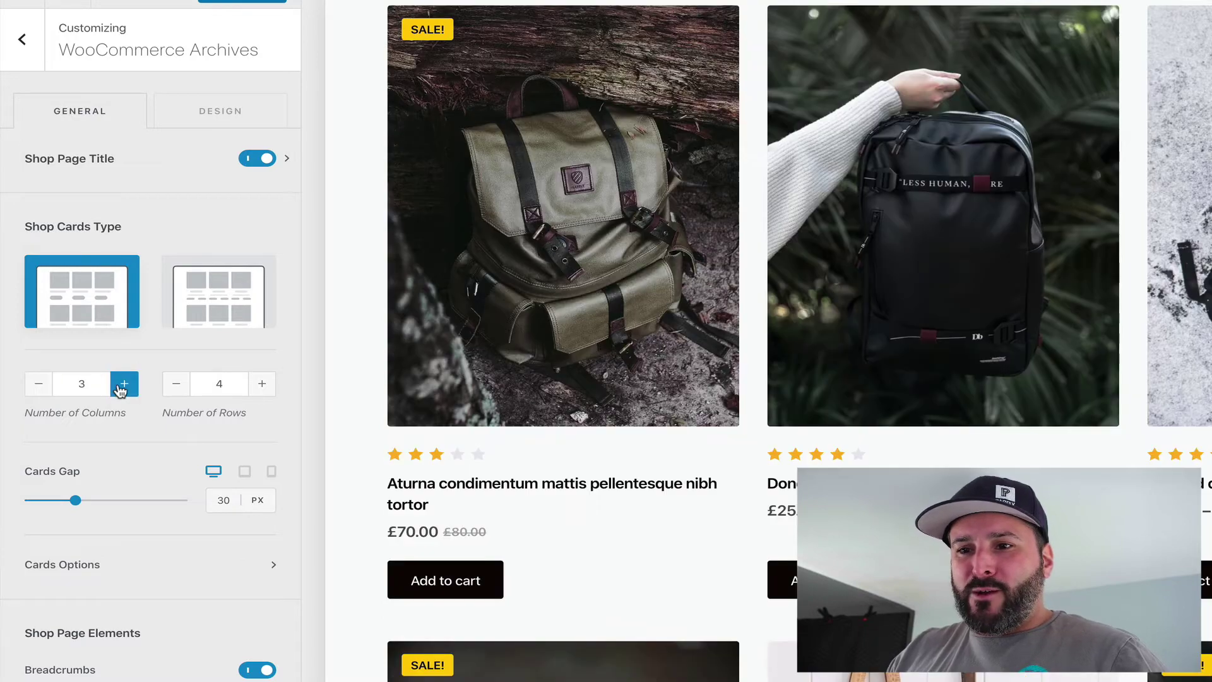
{"action": "left_click", "coordinate": [121, 387]}
{"action": "left_click", "coordinate": [122, 388]}
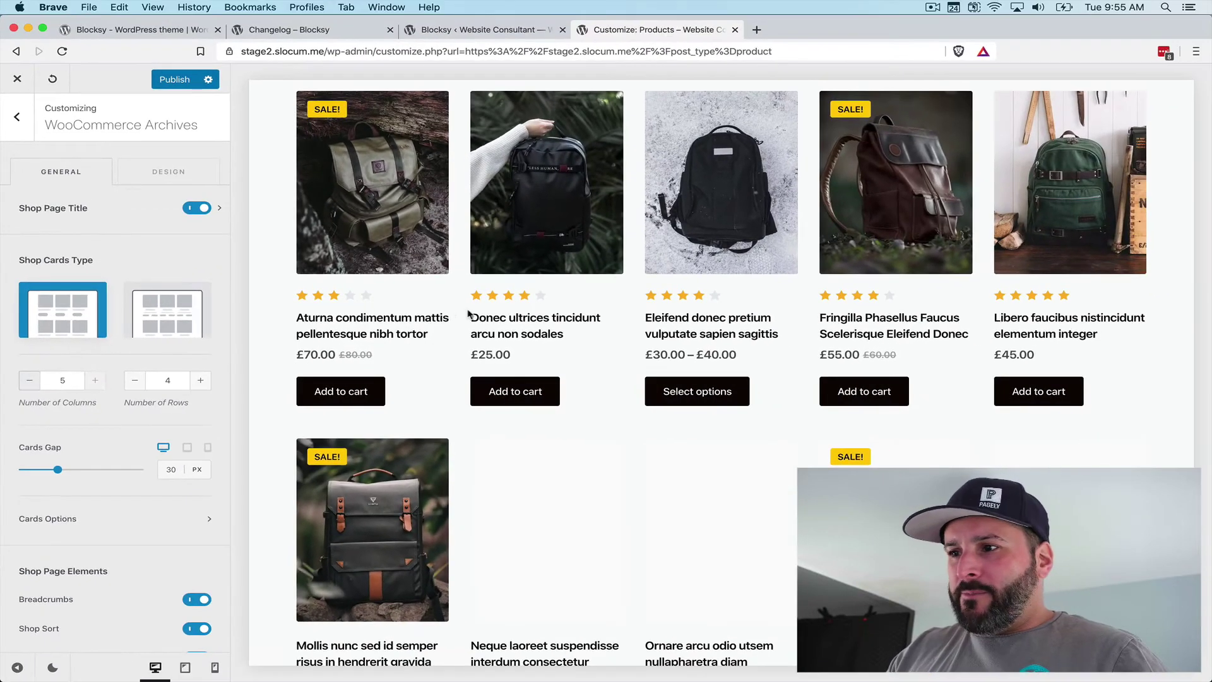
Set the product Cards Gap to 30 px.
{"action": "scroll", "coordinate": [468, 313], "scroll_direction": "up", "scroll_amount": 3}
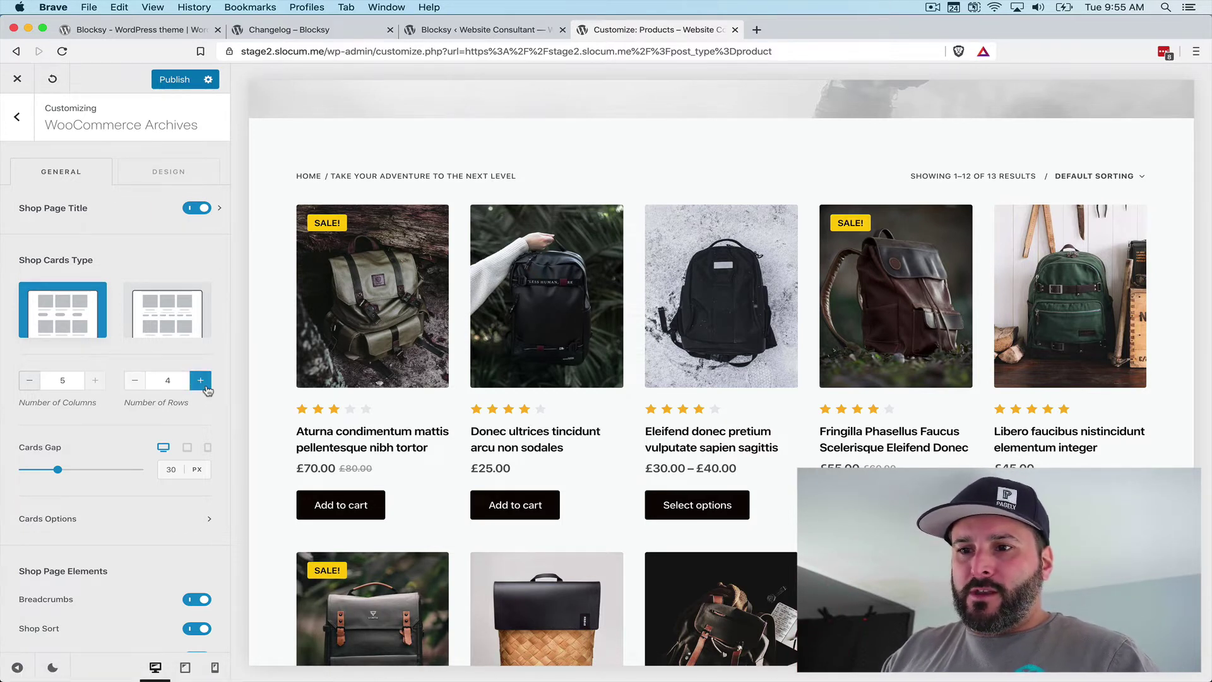
{"action": "scroll", "coordinate": [208, 391], "scroll_direction": "down", "scroll_amount": 3}
{"action": "scroll", "coordinate": [402, 338], "scroll_direction": "down", "scroll_amount": 6}
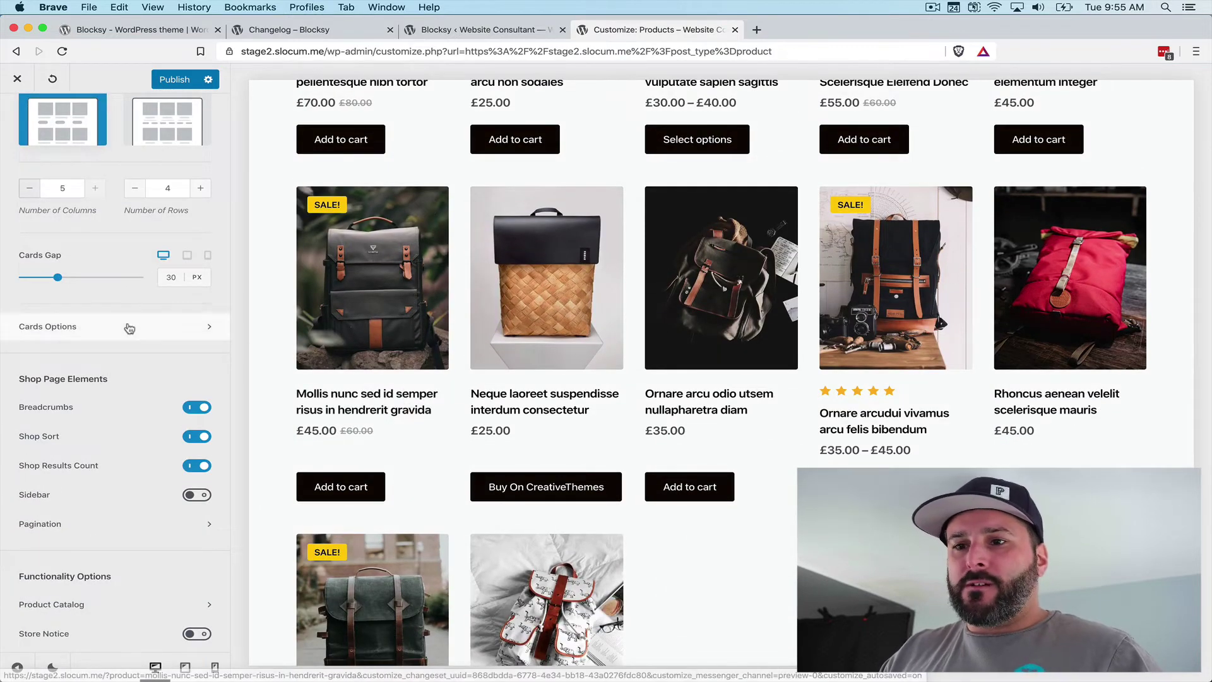
{"action": "scroll", "coordinate": [130, 328], "scroll_direction": "up", "scroll_amount": 2}
{"action": "scroll", "coordinate": [99, 289], "scroll_direction": "up", "scroll_amount": 1}
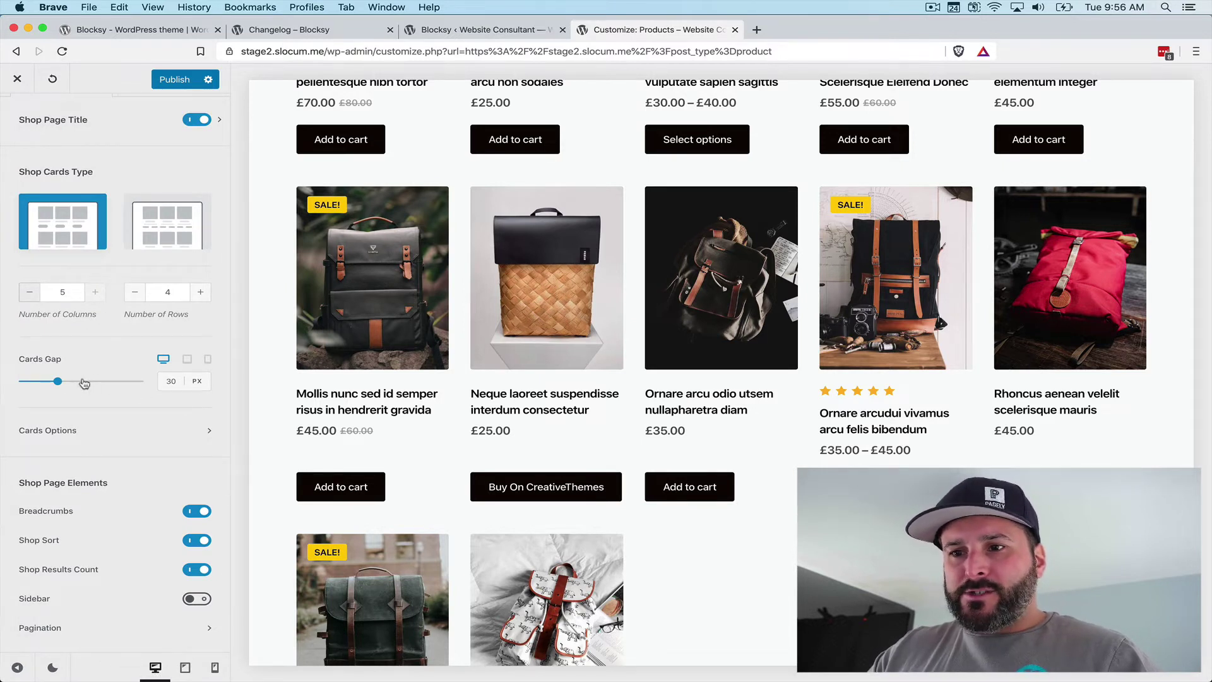
{"action": "left_click_drag", "start_coordinate": [57, 383], "coordinate": [138, 383]}
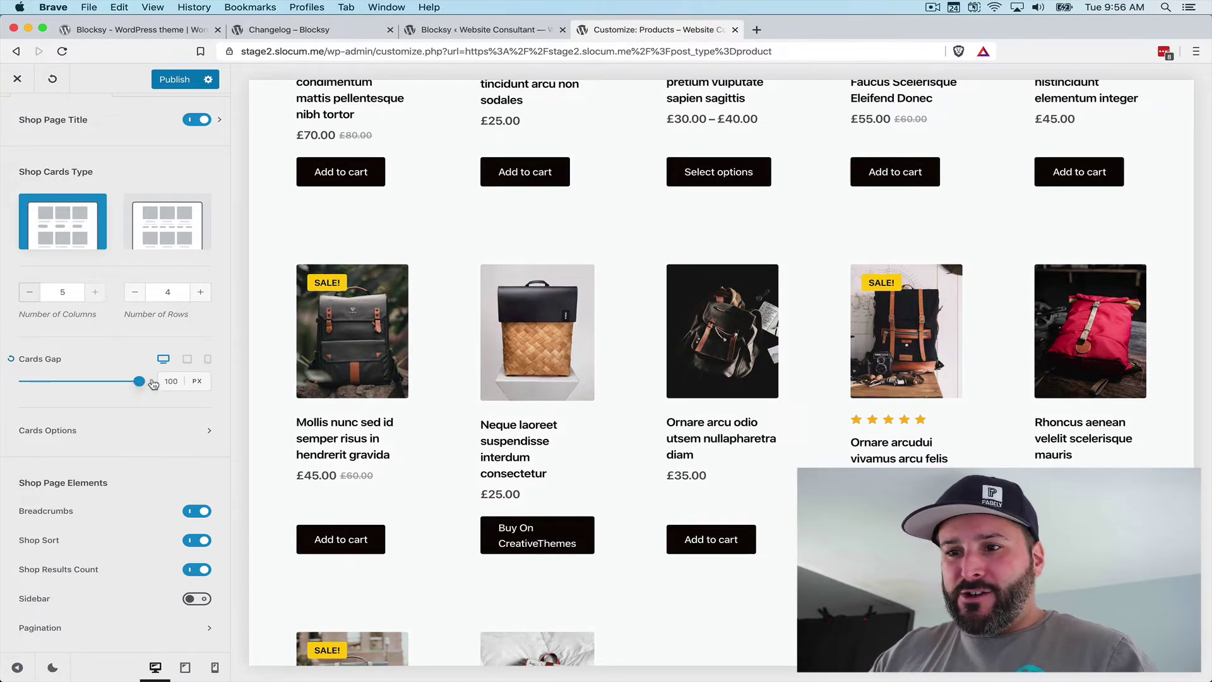
{"action": "type", "text": "30"}
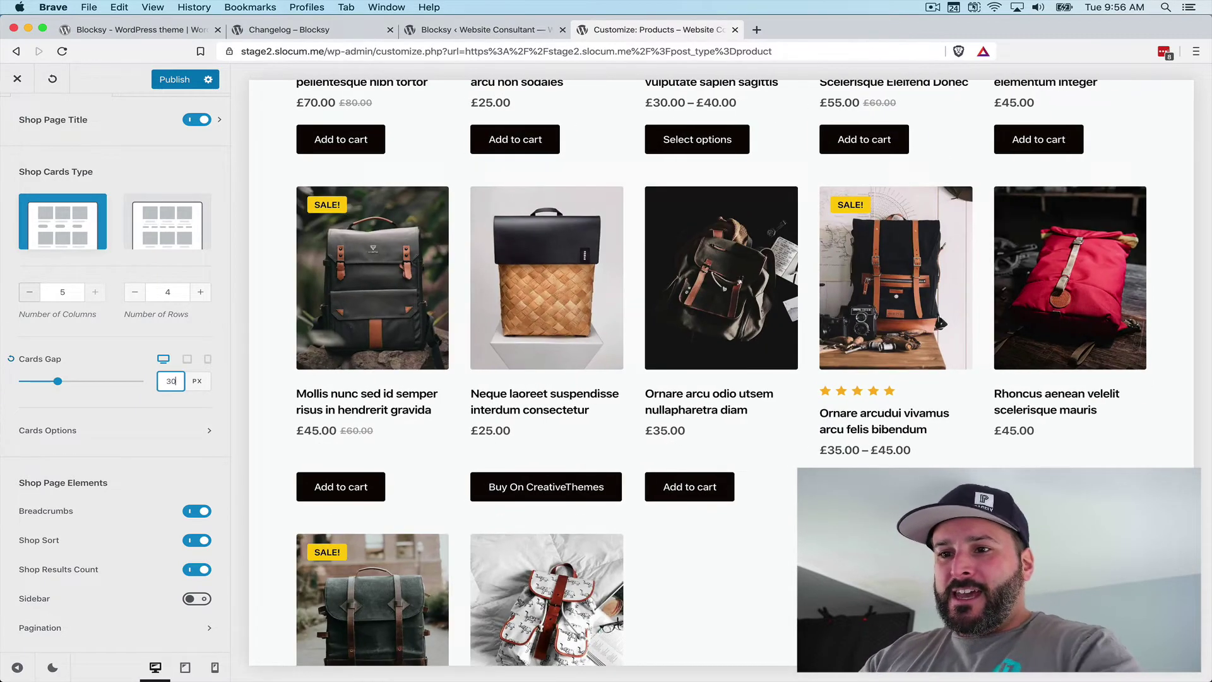
Check the shop grid in tablet, mobile and desktop previews.
{"action": "left_click", "coordinate": [187, 361]}
{"action": "left_click", "coordinate": [207, 360]}
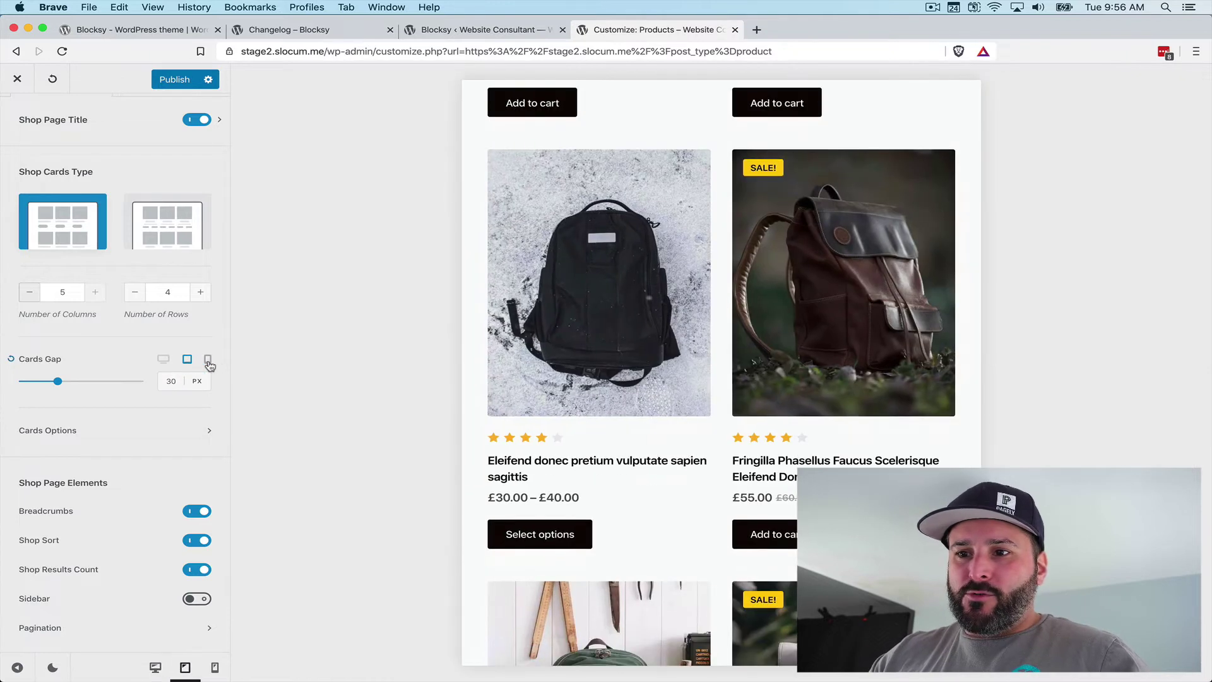
{"action": "left_click", "coordinate": [164, 360]}
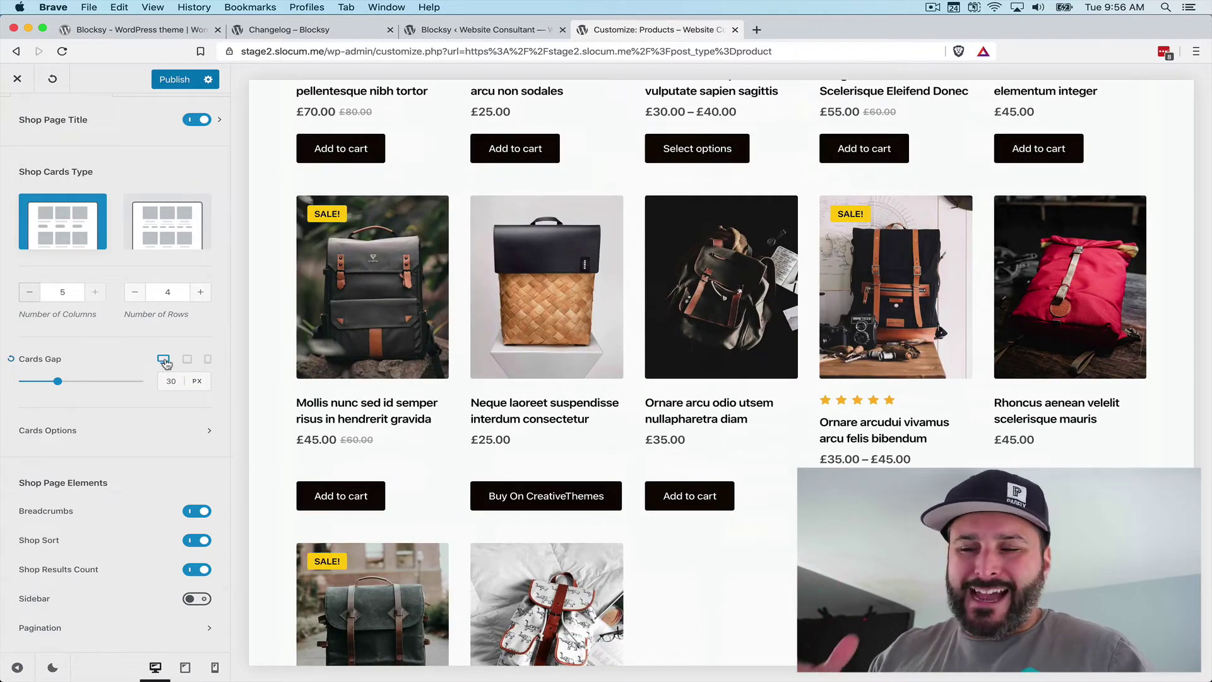
{"action": "scroll", "coordinate": [169, 468], "scroll_direction": "down", "scroll_amount": 2}
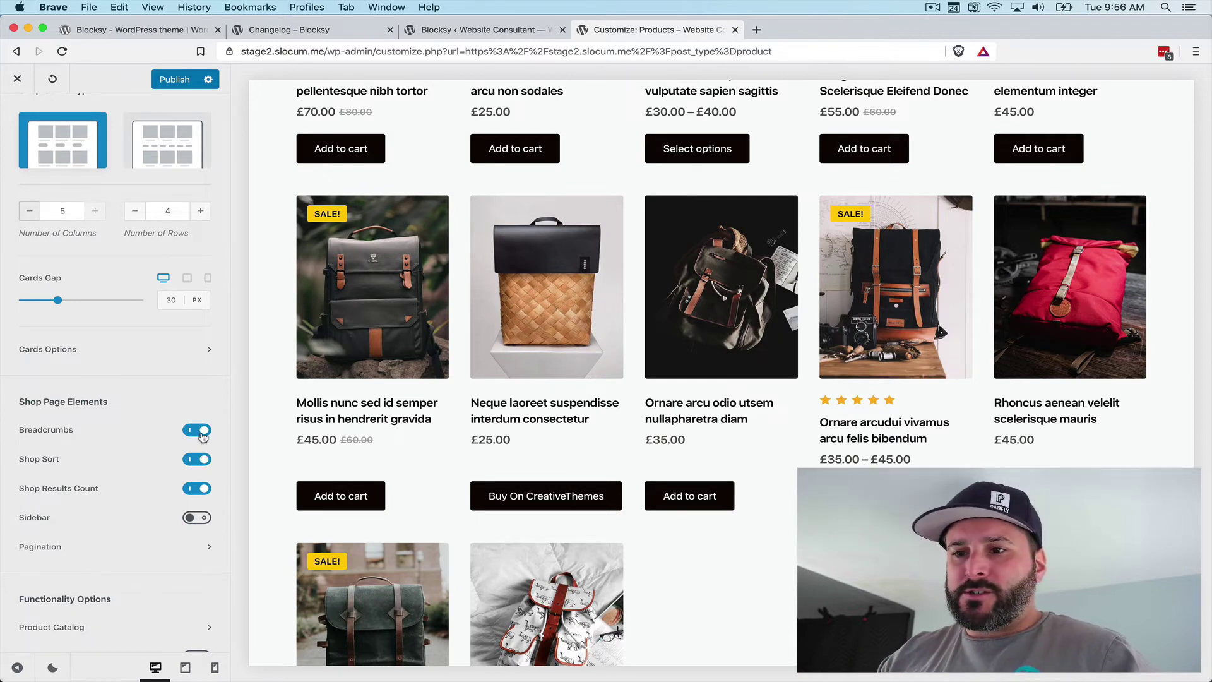
{"action": "scroll", "coordinate": [185, 488], "scroll_direction": "down", "scroll_amount": 1}
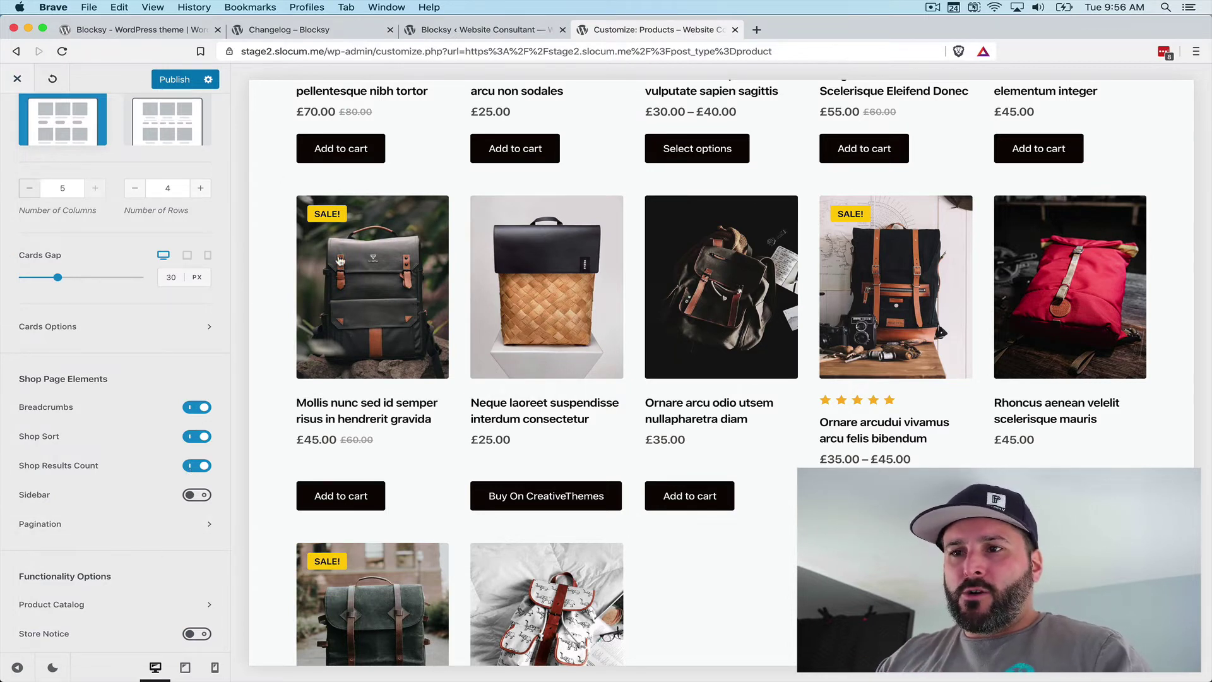
{"action": "scroll", "coordinate": [326, 588], "scroll_direction": "down", "scroll_amount": 3}
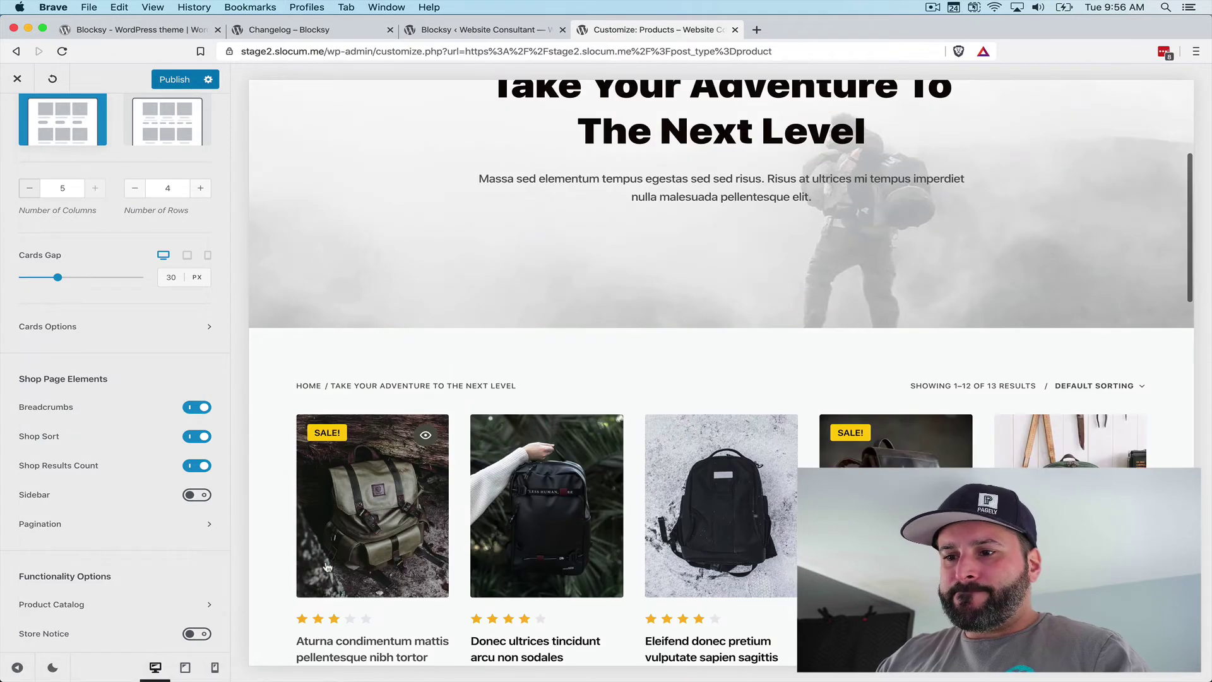
{"action": "scroll", "coordinate": [327, 587], "scroll_direction": "down", "scroll_amount": 3}
In Single Product settings for the first backpack, try the vertical gallery, then keep the standard layout.
{"action": "left_click", "coordinate": [345, 563]}
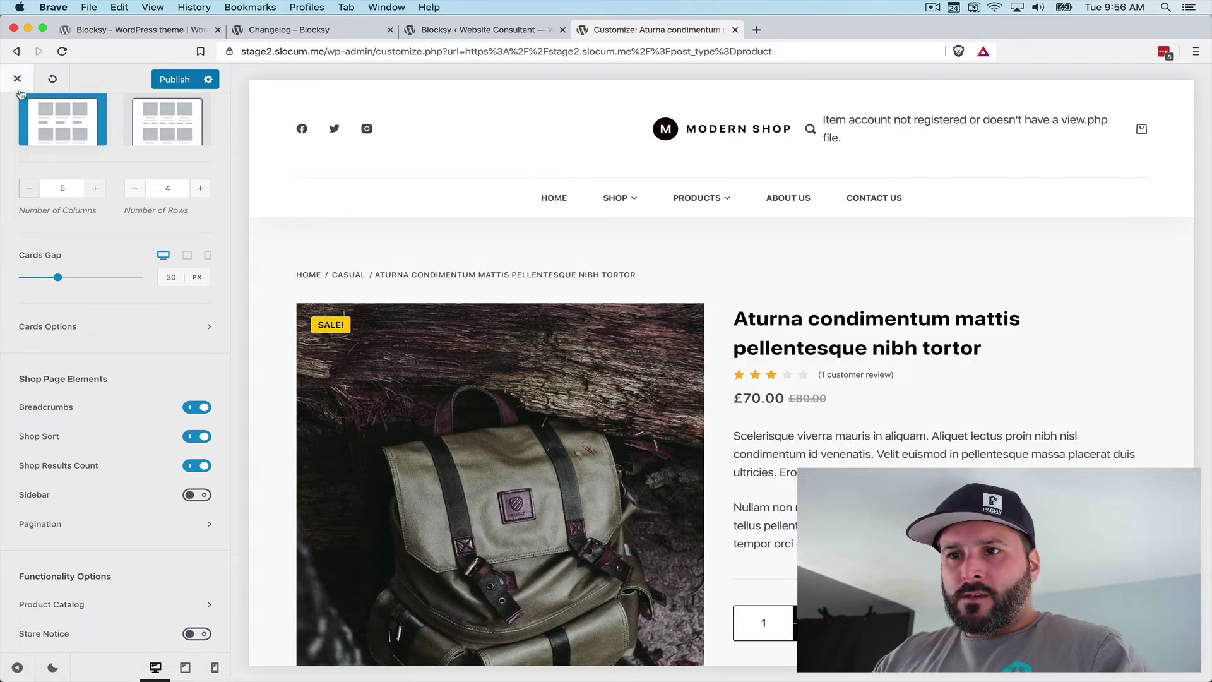
{"action": "left_click", "coordinate": [17, 117]}
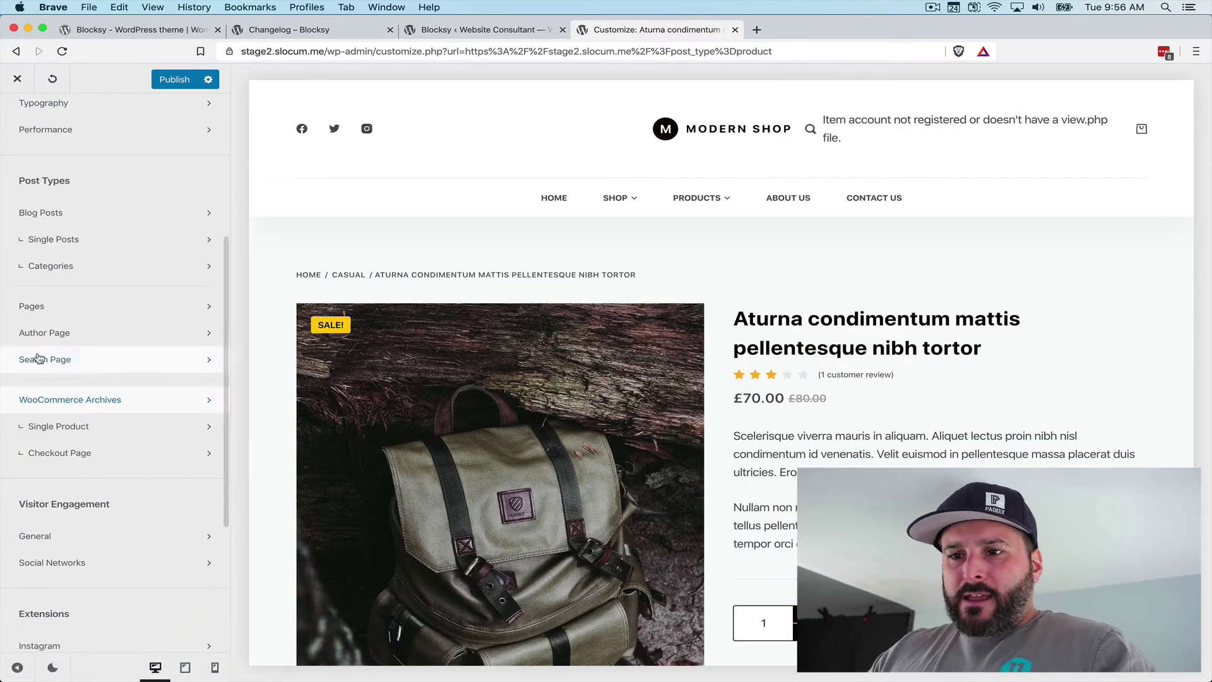
{"action": "left_click", "coordinate": [57, 426]}
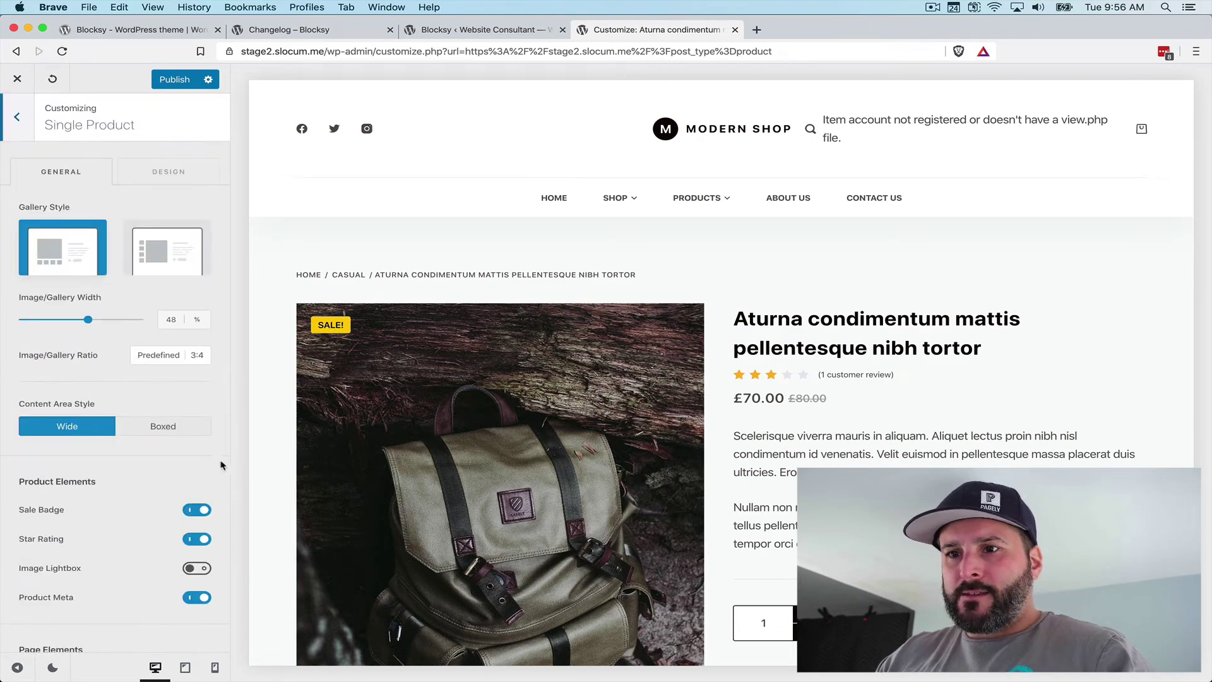
{"action": "scroll", "coordinate": [341, 450], "scroll_direction": "down", "scroll_amount": 5}
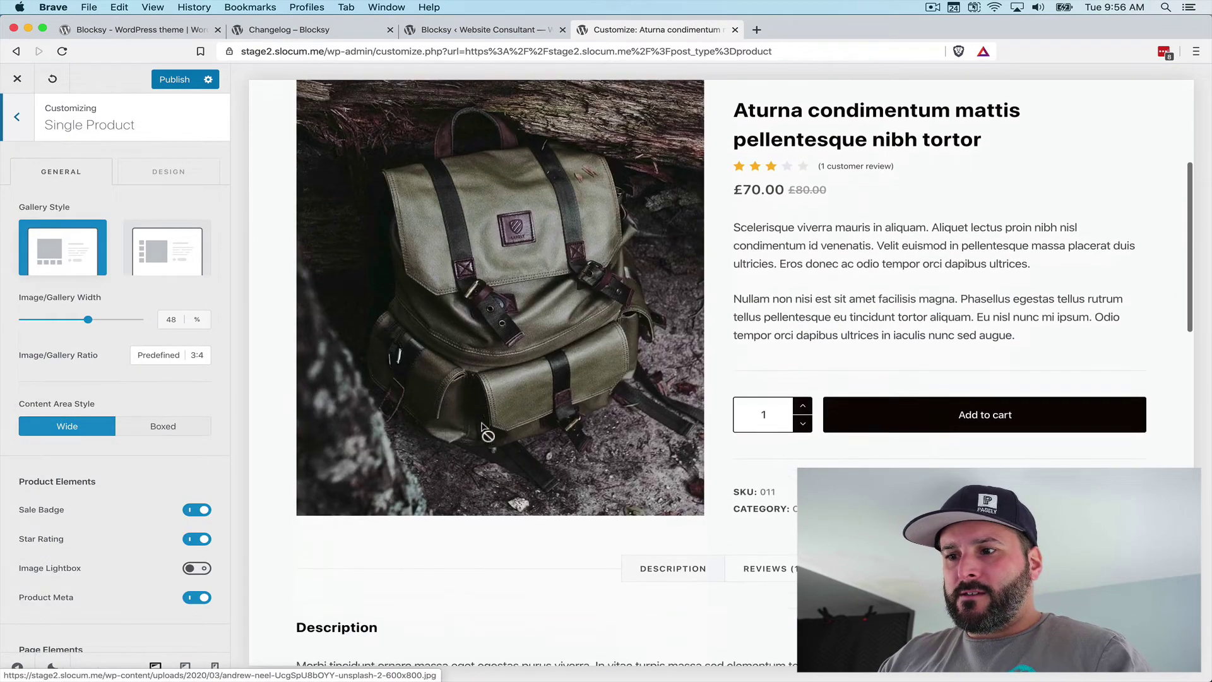
{"action": "scroll", "coordinate": [487, 433], "scroll_direction": "up", "scroll_amount": 1}
{"action": "scroll", "coordinate": [530, 515], "scroll_direction": "down", "scroll_amount": 3}
{"action": "scroll", "coordinate": [473, 535], "scroll_direction": "up", "scroll_amount": 3}
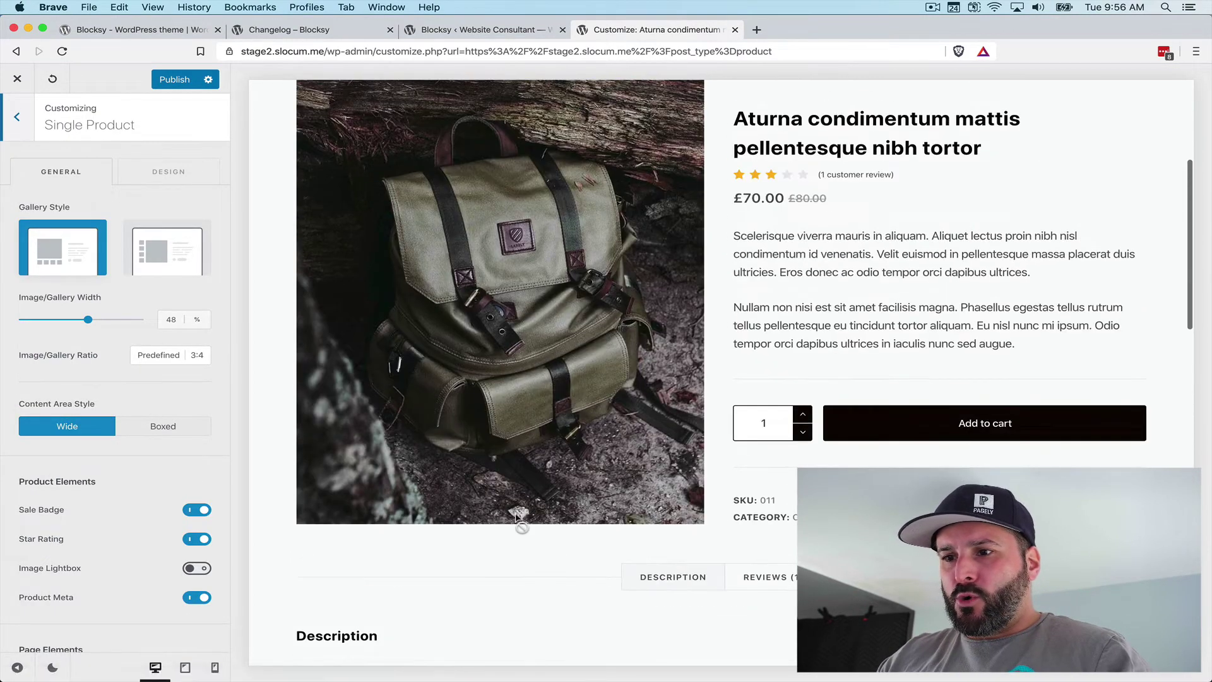
{"action": "left_click", "coordinate": [161, 250]}
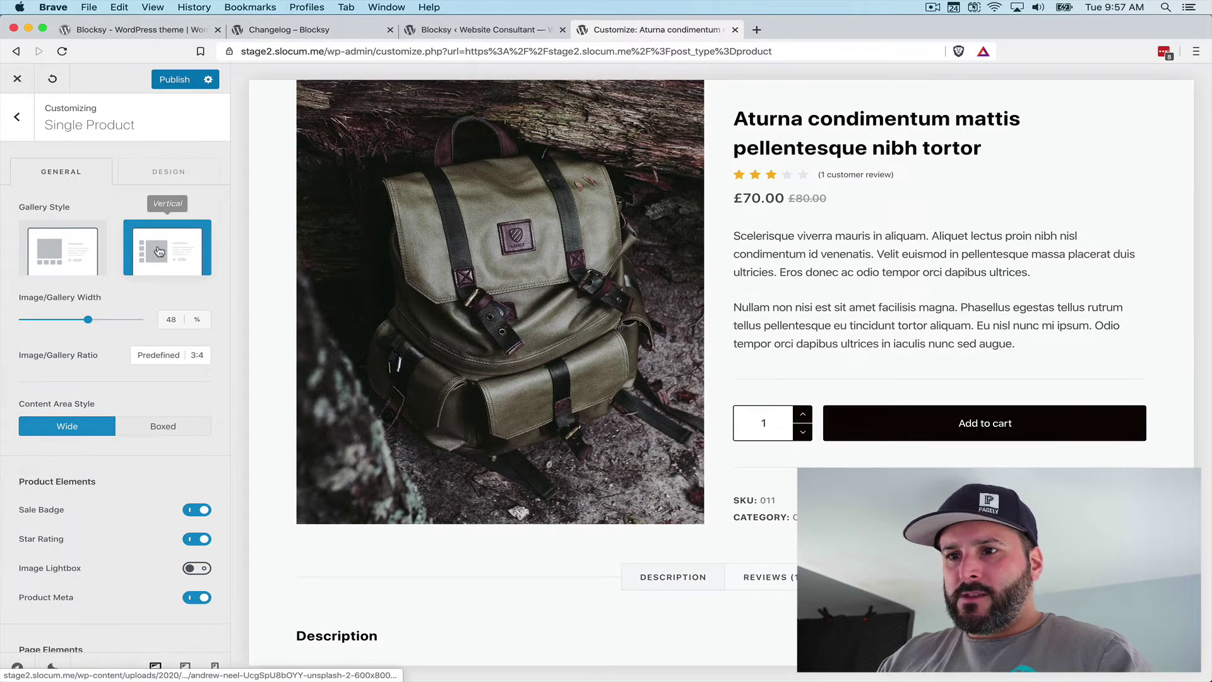
{"action": "left_click", "coordinate": [75, 265]}
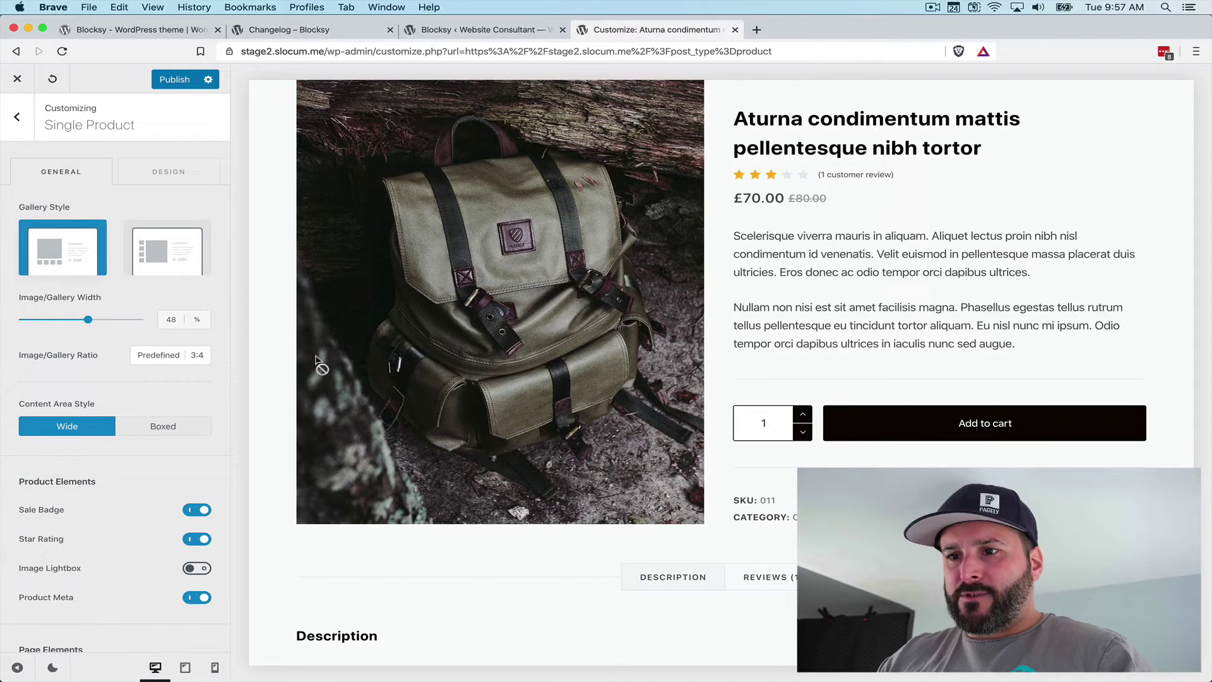
Narrow the product Image/Gallery Width to 40%.
{"action": "scroll", "coordinate": [319, 364], "scroll_direction": "down", "scroll_amount": 5}
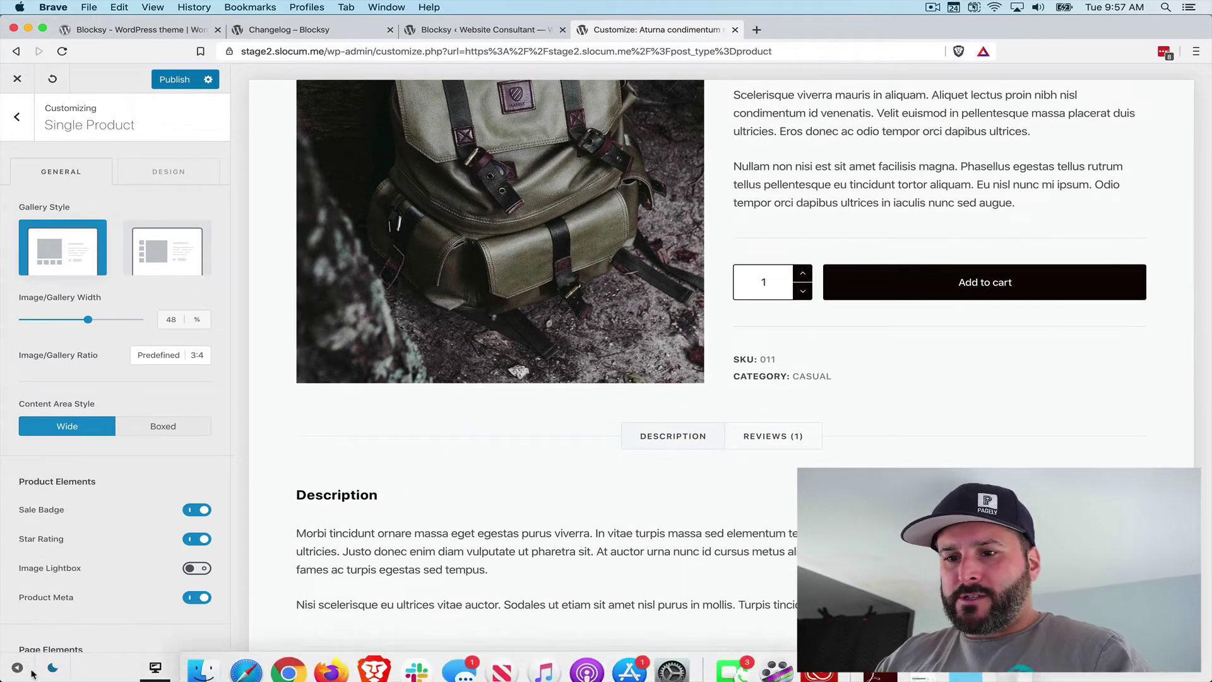
{"action": "left_click", "coordinate": [17, 668]}
{"action": "left_click", "coordinate": [17, 668]}
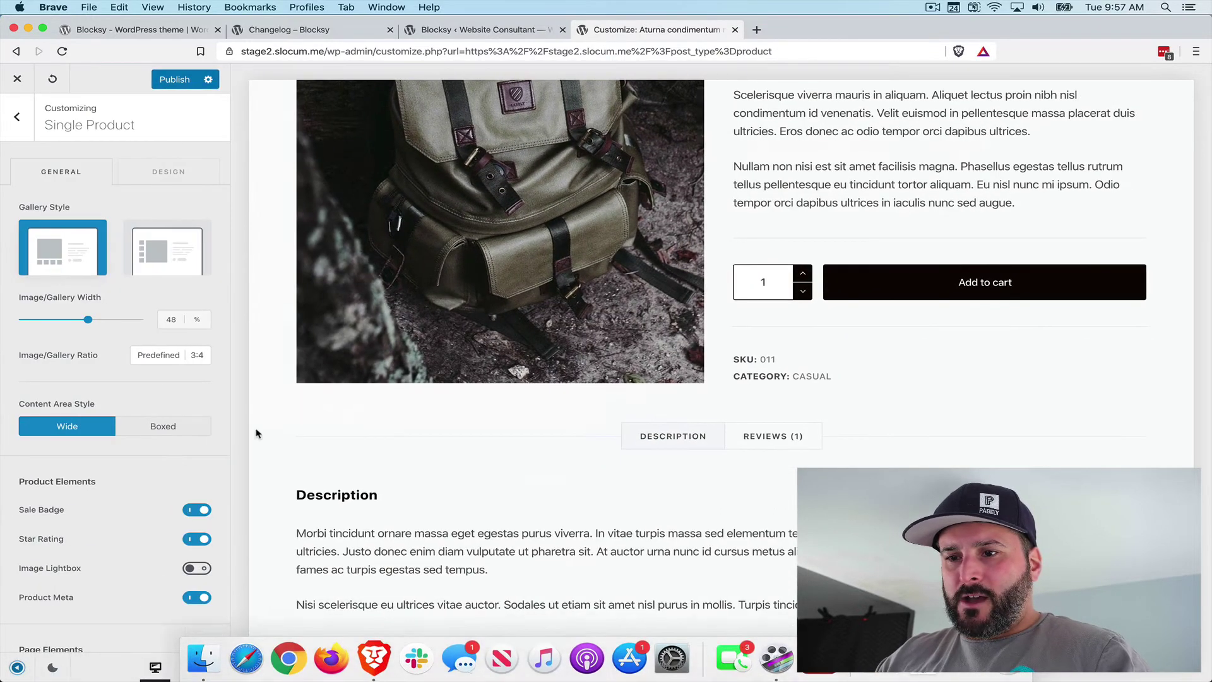
{"action": "scroll", "coordinate": [306, 398], "scroll_direction": "up", "scroll_amount": 3}
{"action": "scroll", "coordinate": [315, 324], "scroll_direction": "up", "scroll_amount": 2}
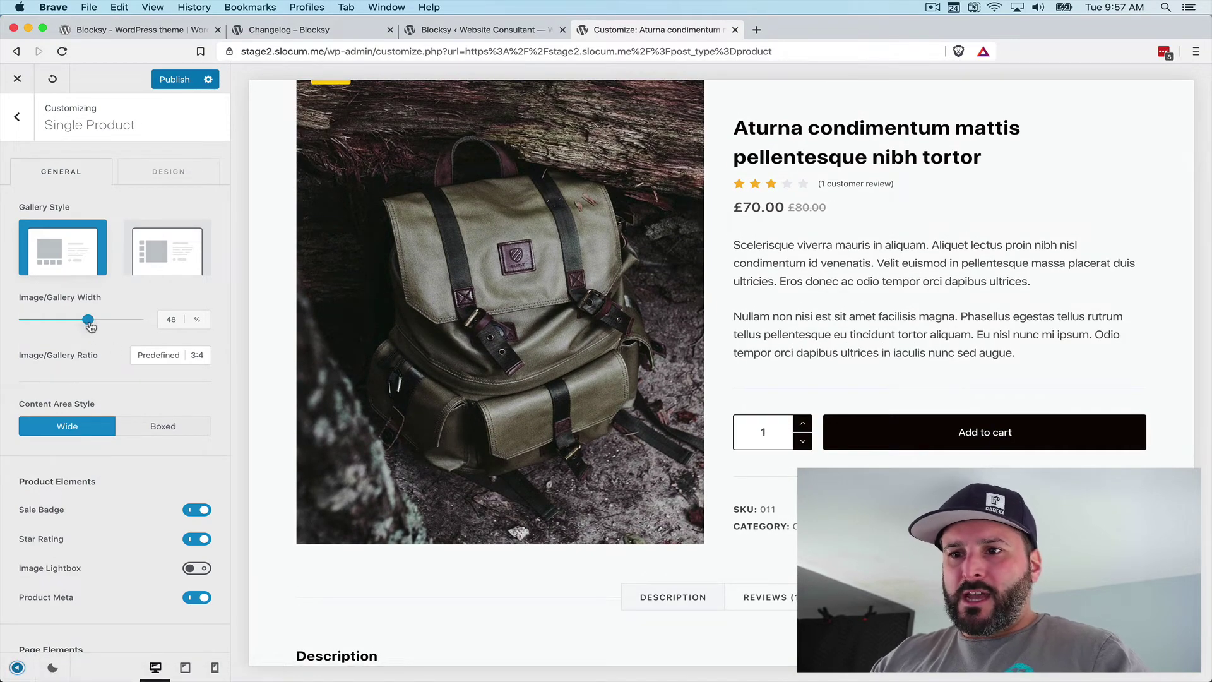
{"action": "mouse_move", "coordinate": [89, 325]}
{"action": "left_mouse_down"}
{"action": "mouse_move", "coordinate": [49, 321]}
{"action": "mouse_move", "coordinate": [109, 320]}
{"action": "mouse_move", "coordinate": [66, 320]}
{"action": "left_mouse_up"}
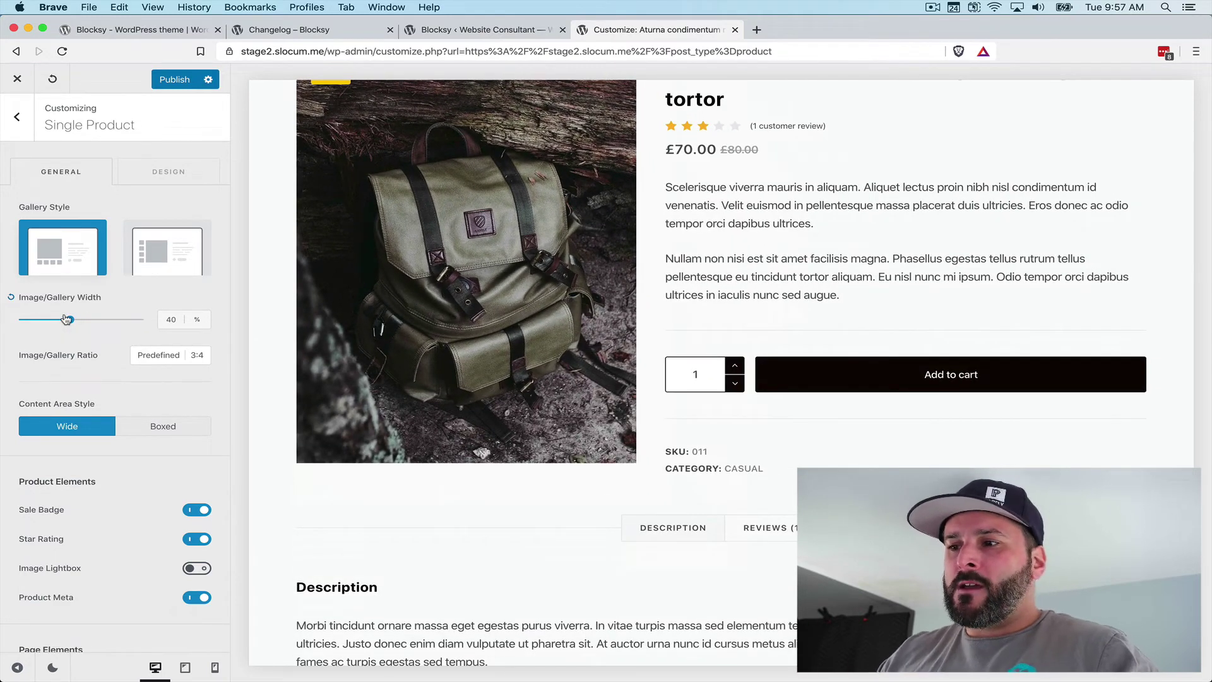
{"action": "scroll", "coordinate": [81, 481], "scroll_direction": "down", "scroll_amount": 2}
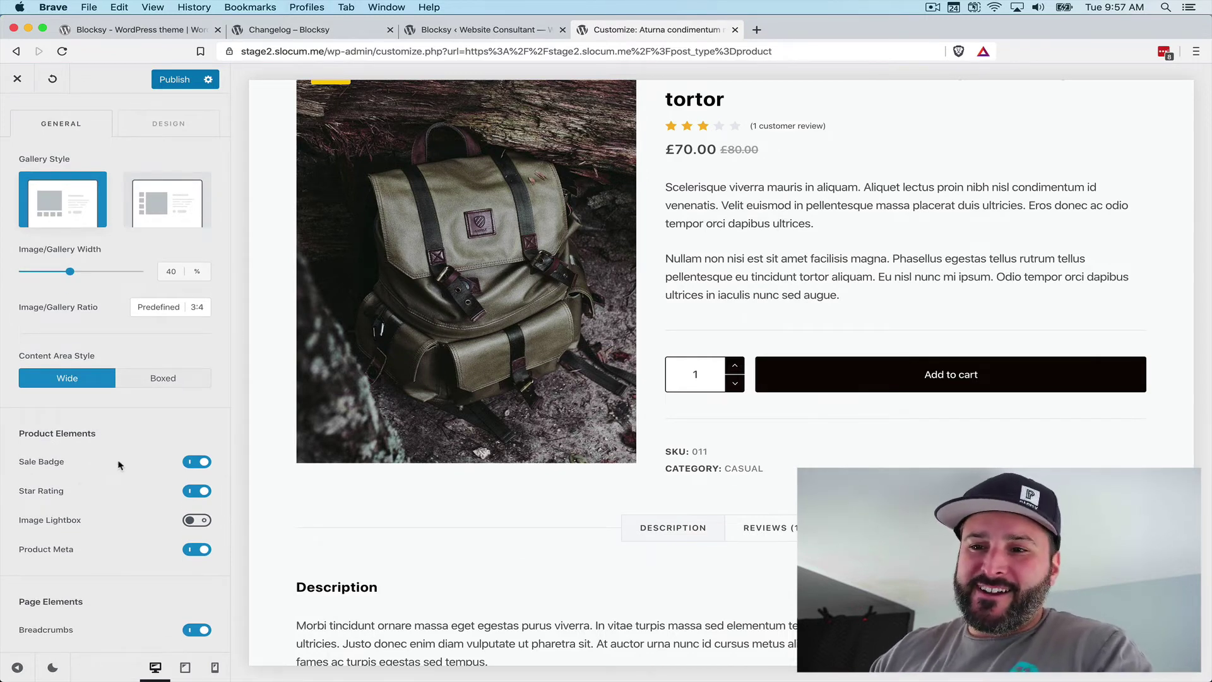
{"action": "scroll", "coordinate": [153, 446], "scroll_direction": "down", "scroll_amount": 6}
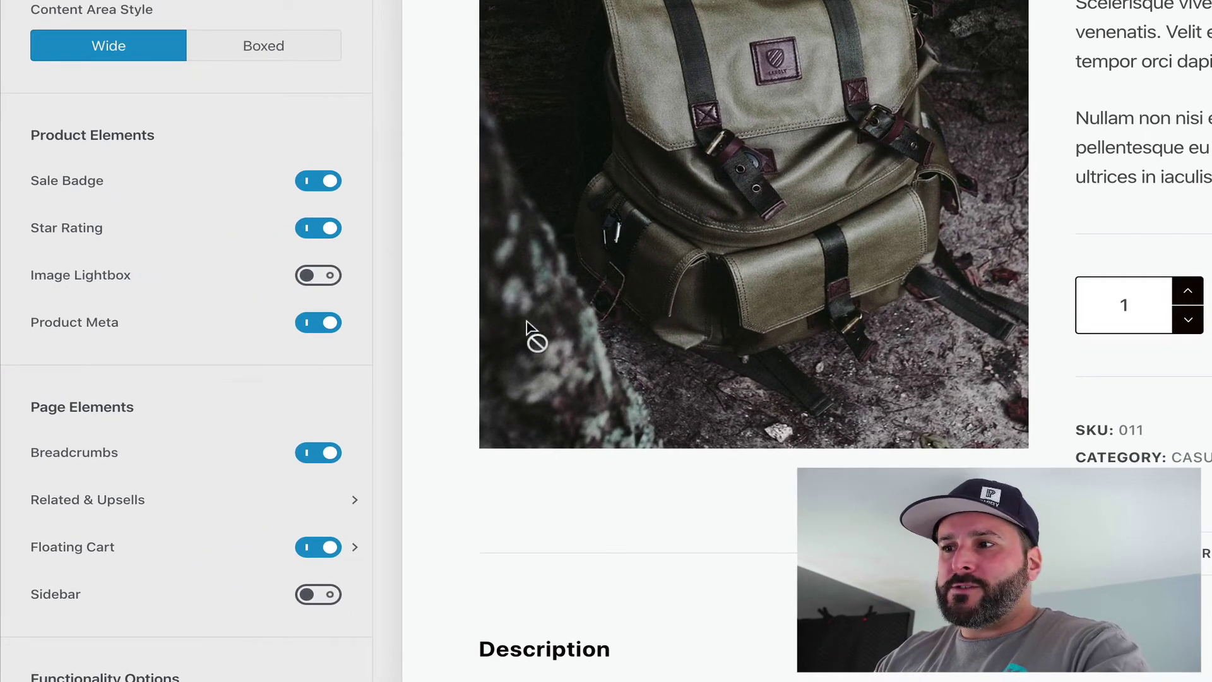
Turn off Star Rating and Product Meta on single product pages.
{"action": "left_click", "coordinate": [310, 230]}
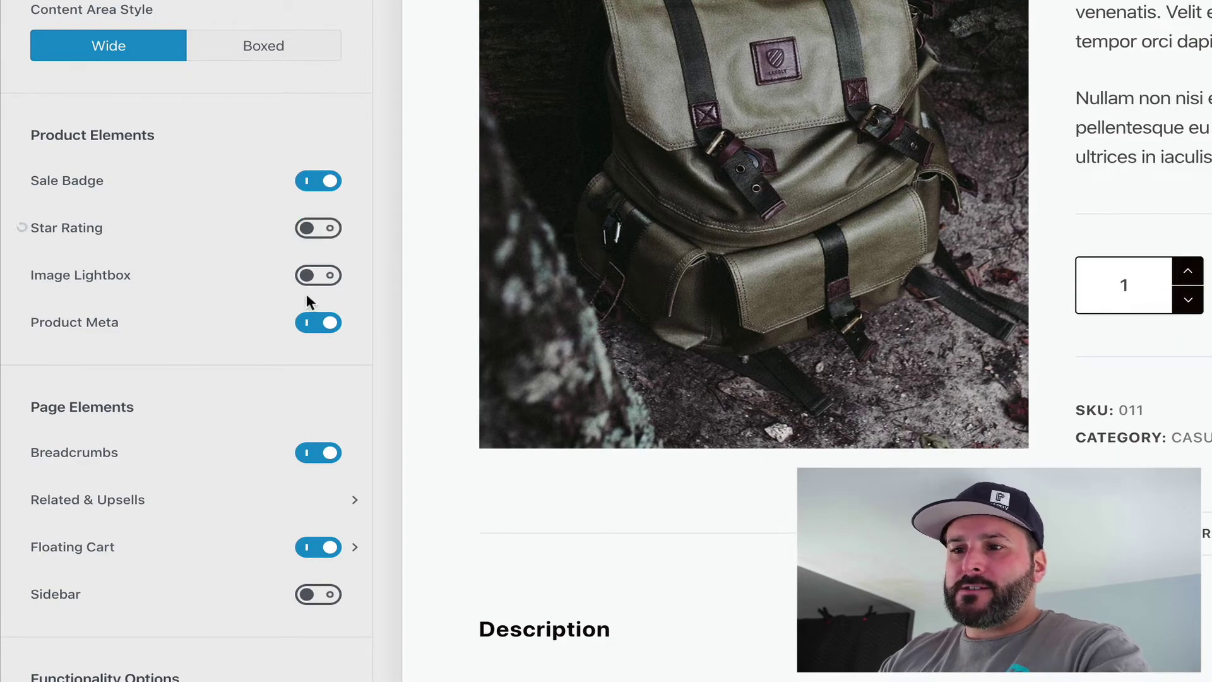
{"action": "left_click", "coordinate": [308, 325]}
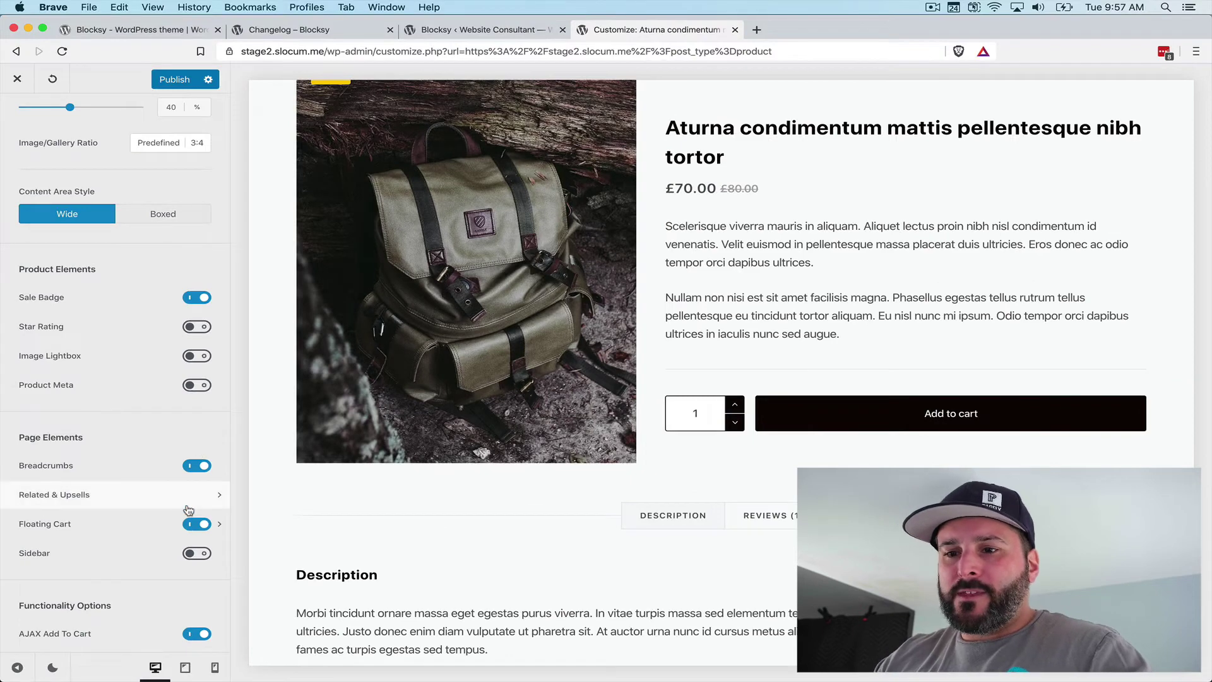
{"action": "scroll", "coordinate": [157, 442], "scroll_direction": "up", "scroll_amount": 5}
{"action": "scroll", "coordinate": [354, 262], "scroll_direction": "up", "scroll_amount": 5}
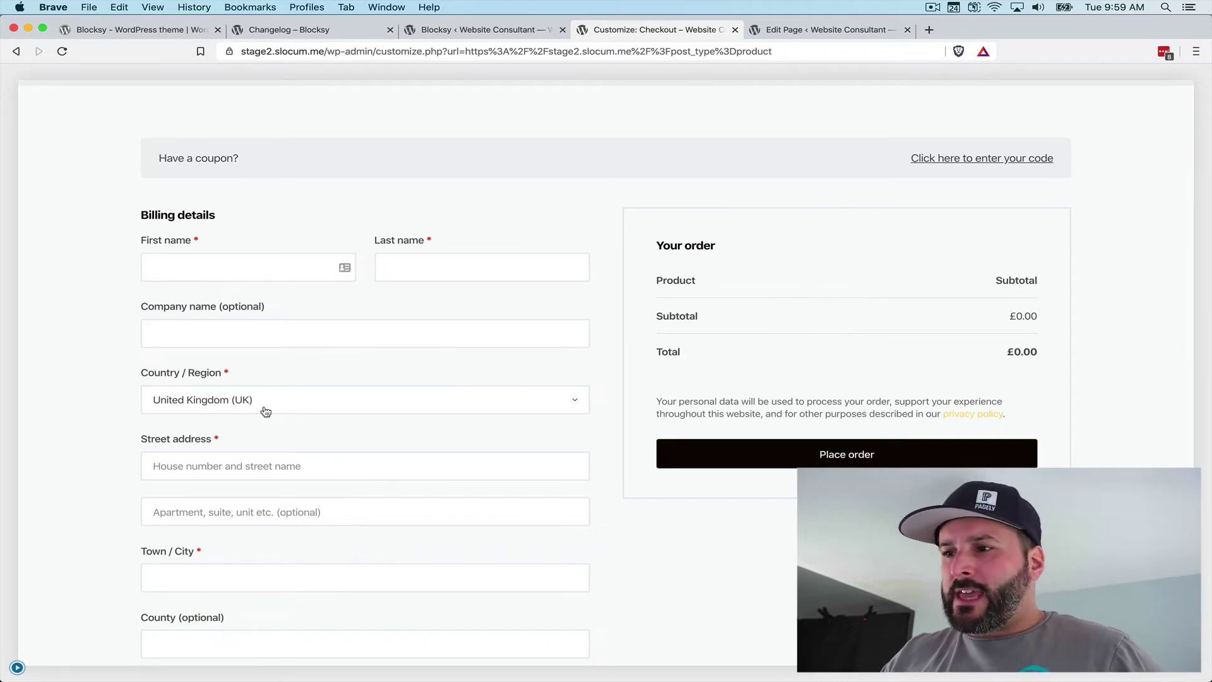
In Checkout Page settings, set Company name, Address line 2 and Phone fields to Hidden.
{"action": "left_click", "coordinate": [18, 668]}
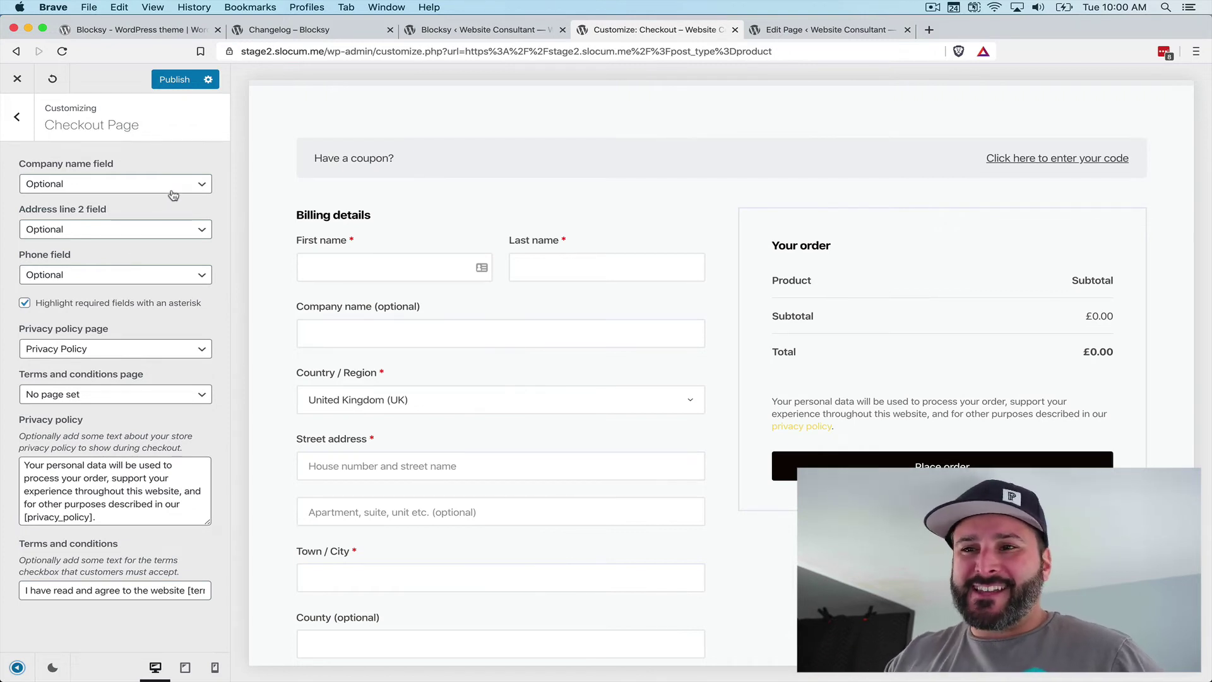
{"action": "left_click", "coordinate": [190, 184]}
{"action": "left_click", "coordinate": [195, 172]}
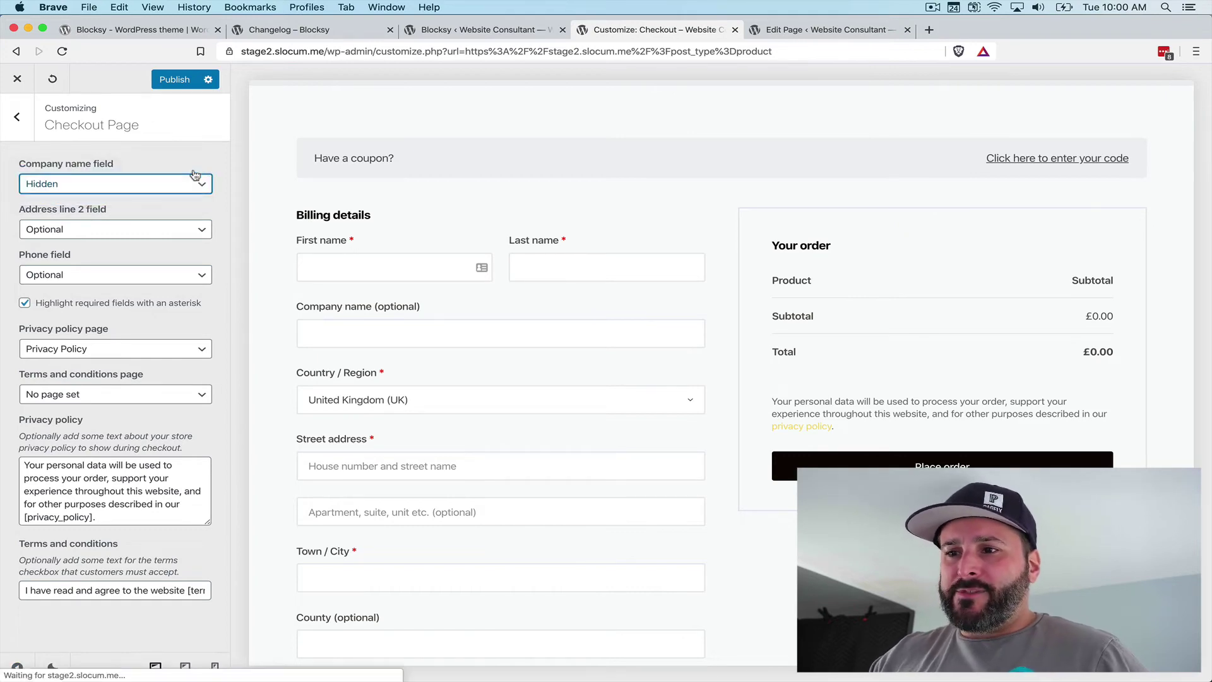
{"action": "left_click", "coordinate": [179, 231]}
{"action": "left_click", "coordinate": [178, 218]}
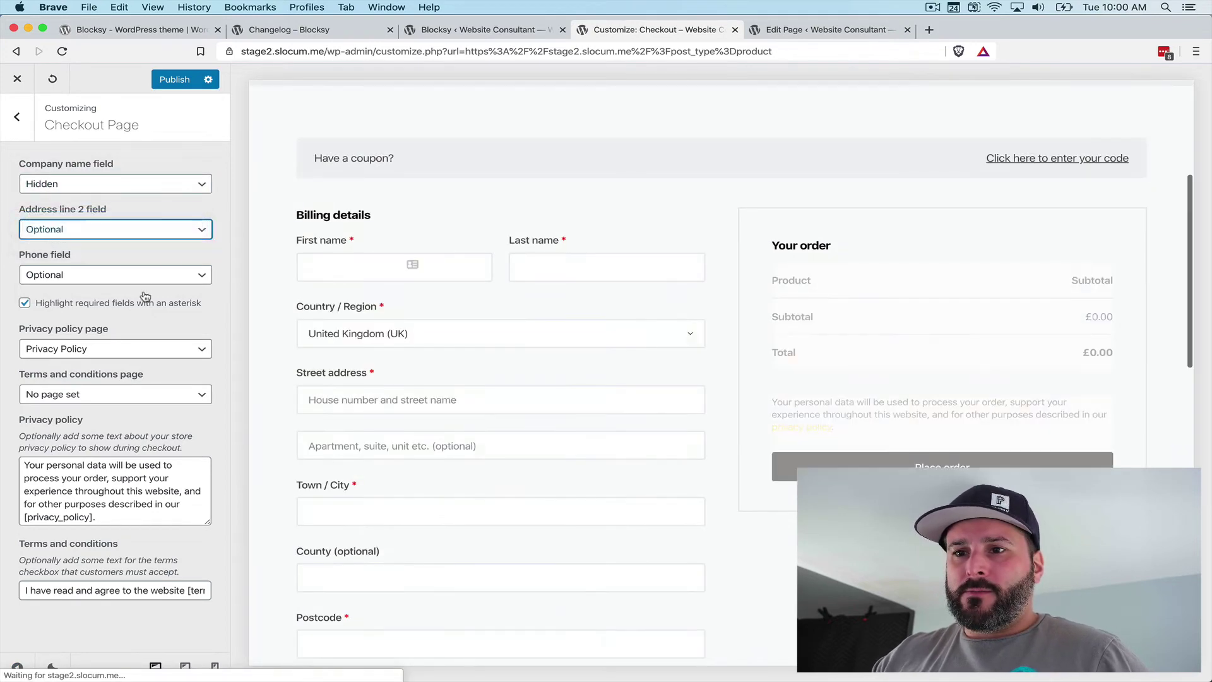
{"action": "left_click", "coordinate": [160, 274]}
{"action": "left_click", "coordinate": [168, 264]}
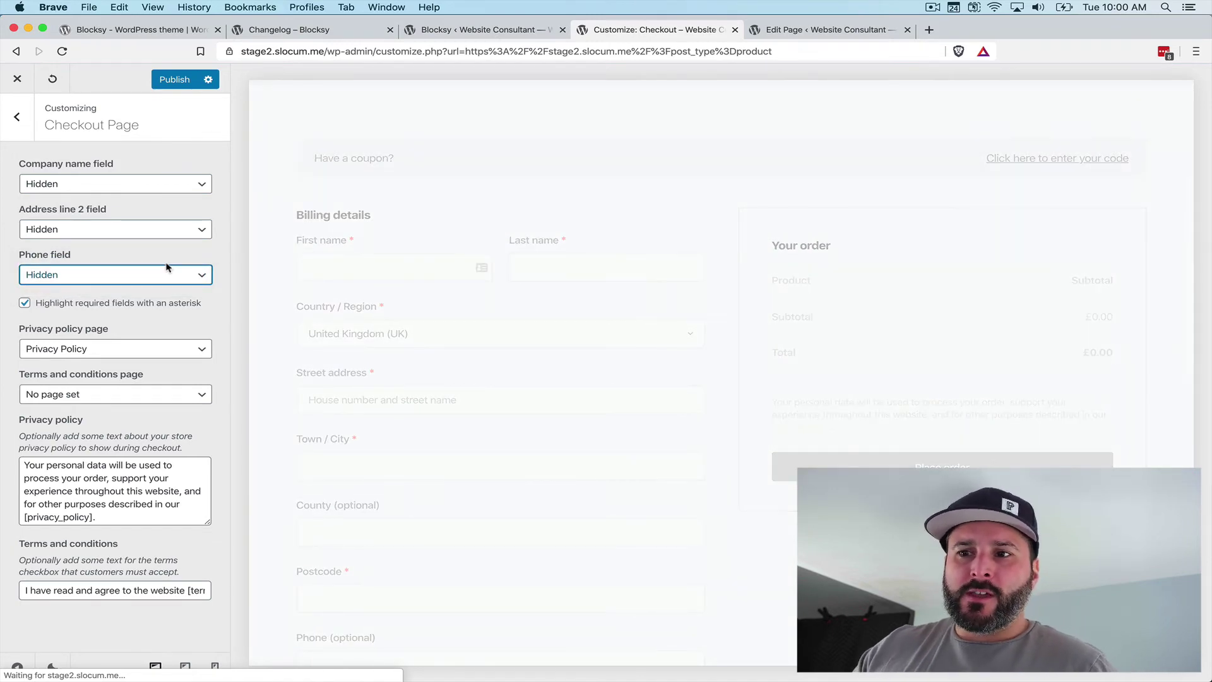
Toggle the required-field asterisks and place the cursor in the privacy policy text.
{"action": "left_click", "coordinate": [124, 304]}
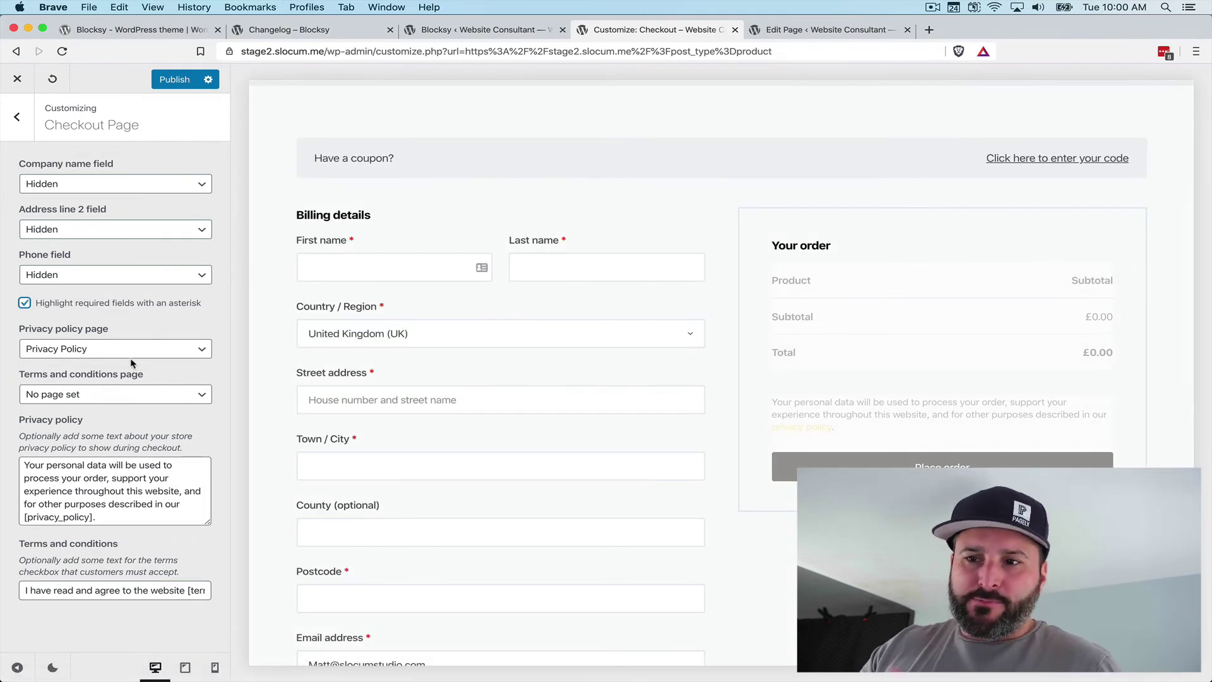
{"action": "left_click", "coordinate": [99, 496]}
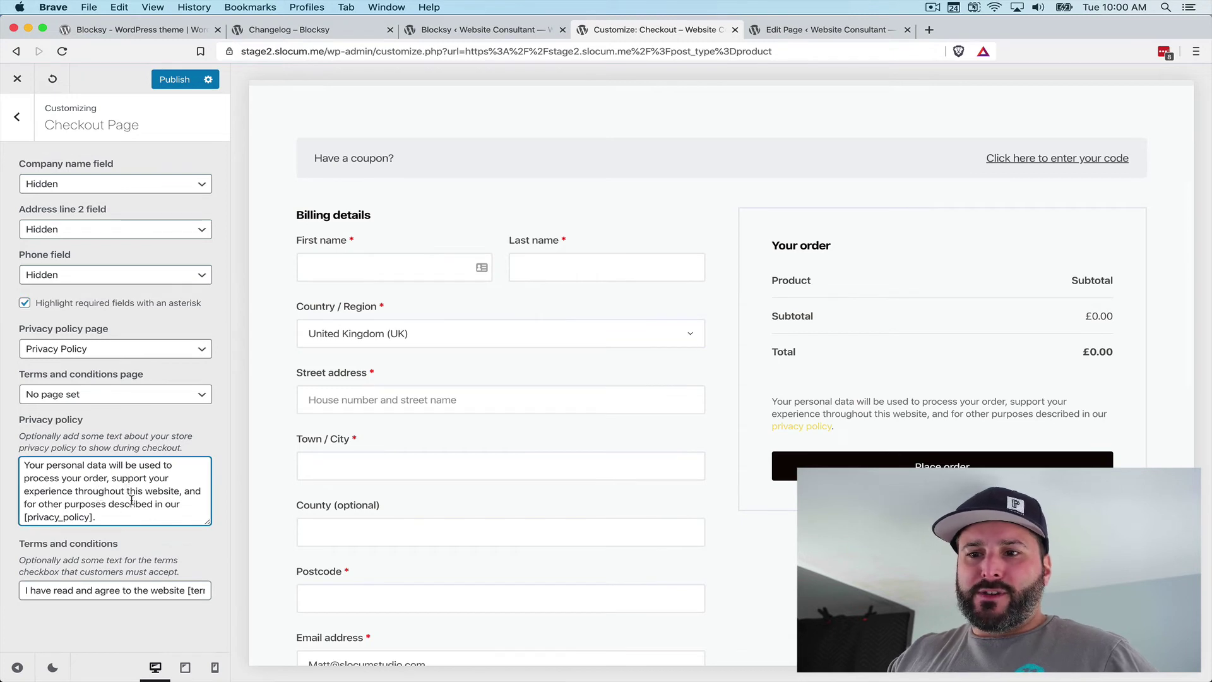
{"action": "left_click", "coordinate": [131, 500]}
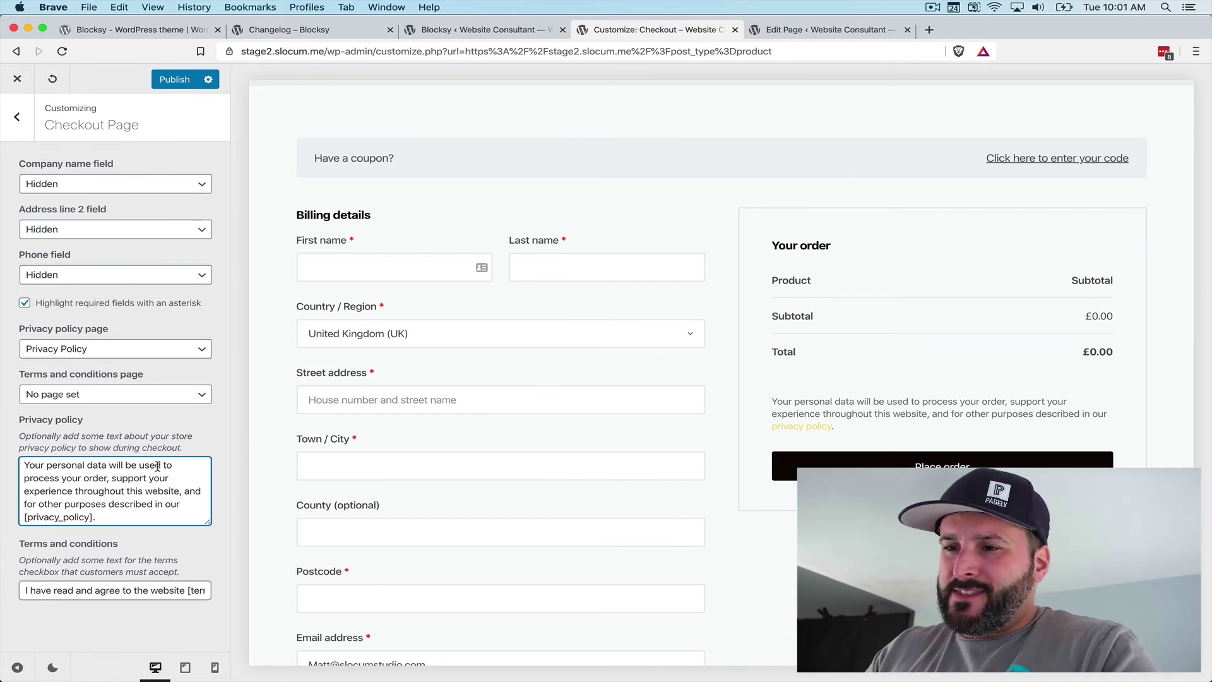
Scroll the preview to the top and show the PRODUCTS navigation submenu.
{"action": "scroll", "coordinate": [269, 487], "scroll_direction": "up", "scroll_amount": 5}
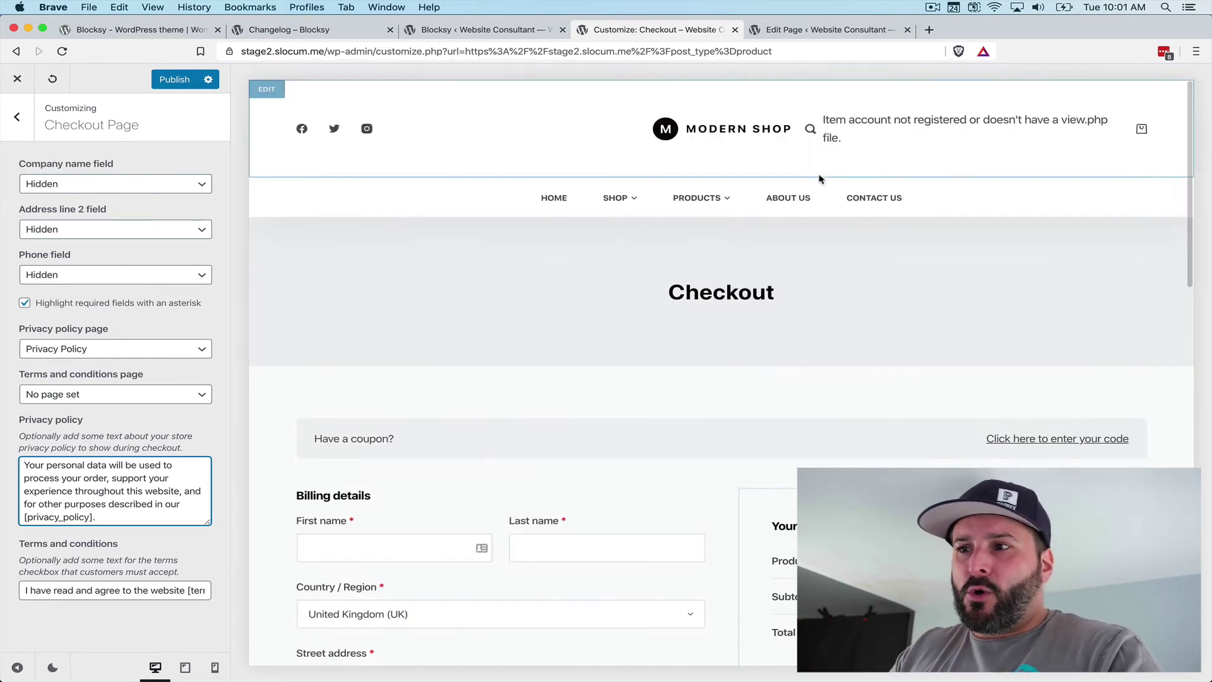
{"action": "mouse_move", "coordinate": [701, 198]}
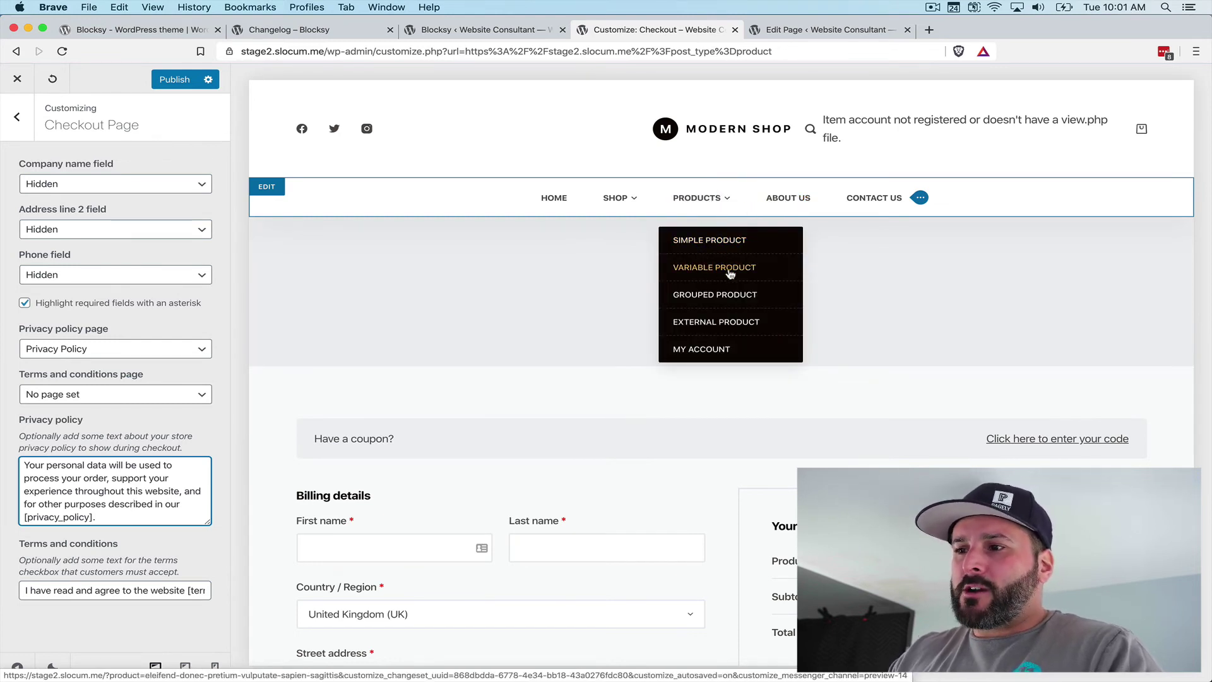
Open the GROUPED PRODUCT page and scroll through its £35.00–£45.00 product layout.
{"action": "left_click", "coordinate": [724, 295]}
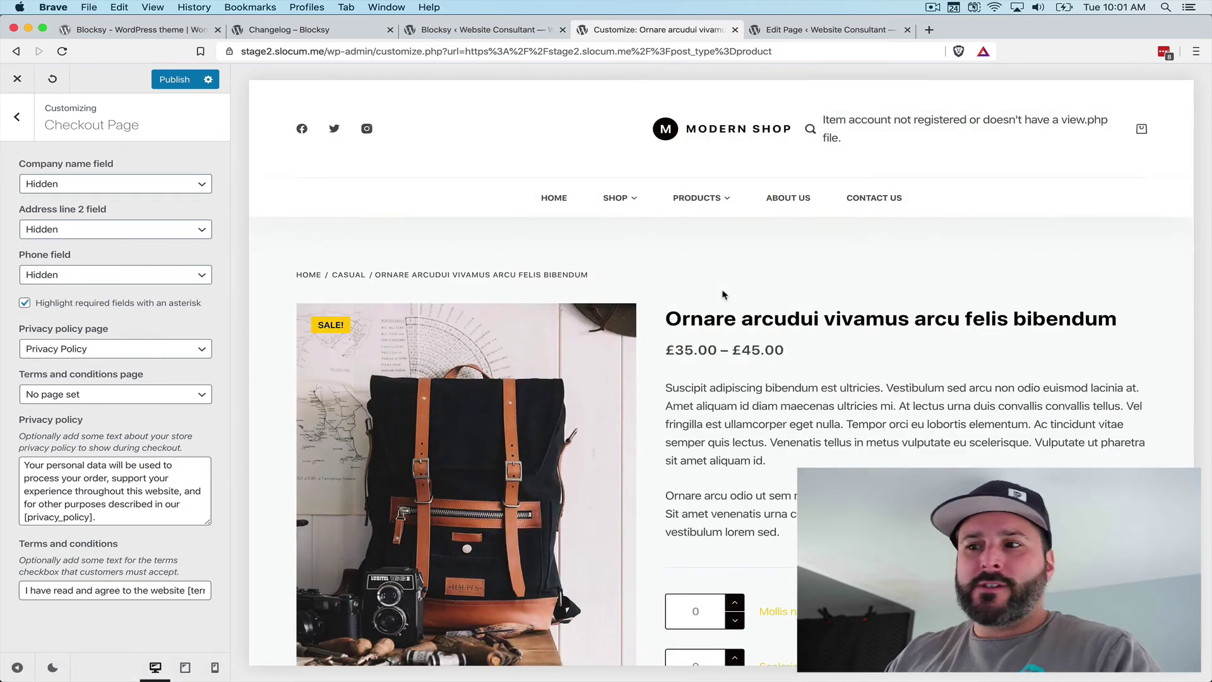
{"action": "scroll", "coordinate": [753, 391], "scroll_direction": "down", "scroll_amount": 3}
{"action": "scroll", "coordinate": [754, 391], "scroll_direction": "down", "scroll_amount": 4}
{"action": "scroll", "coordinate": [753, 391], "scroll_direction": "up", "scroll_amount": 1}
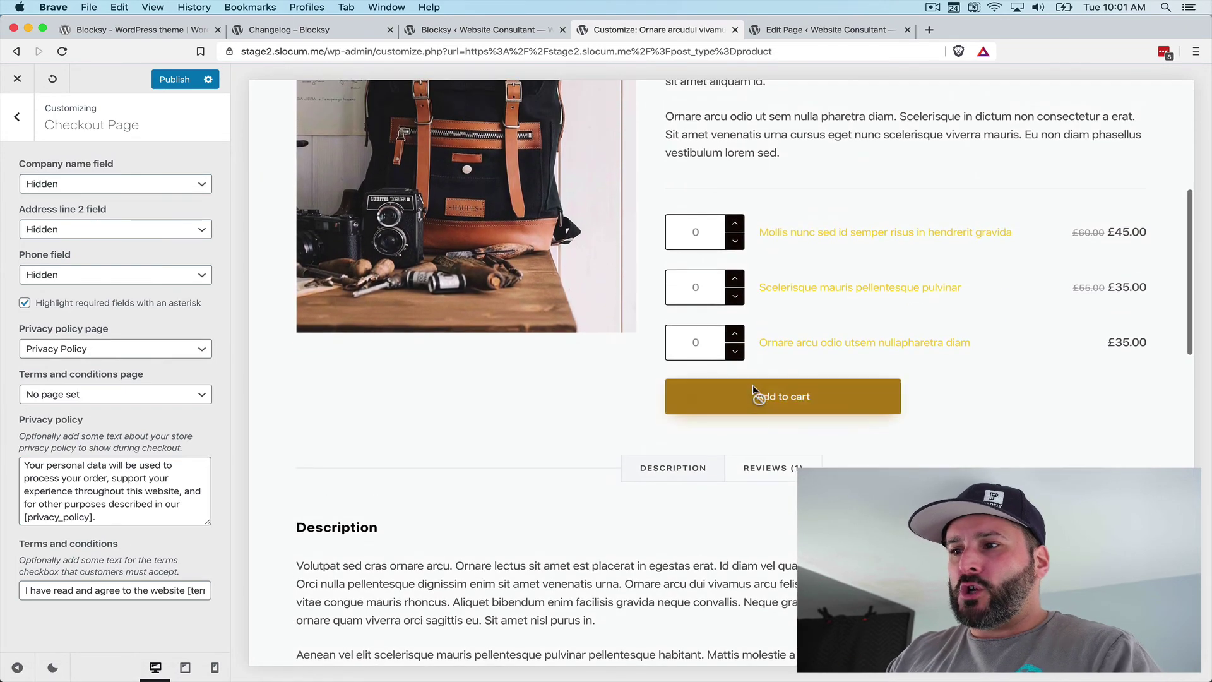